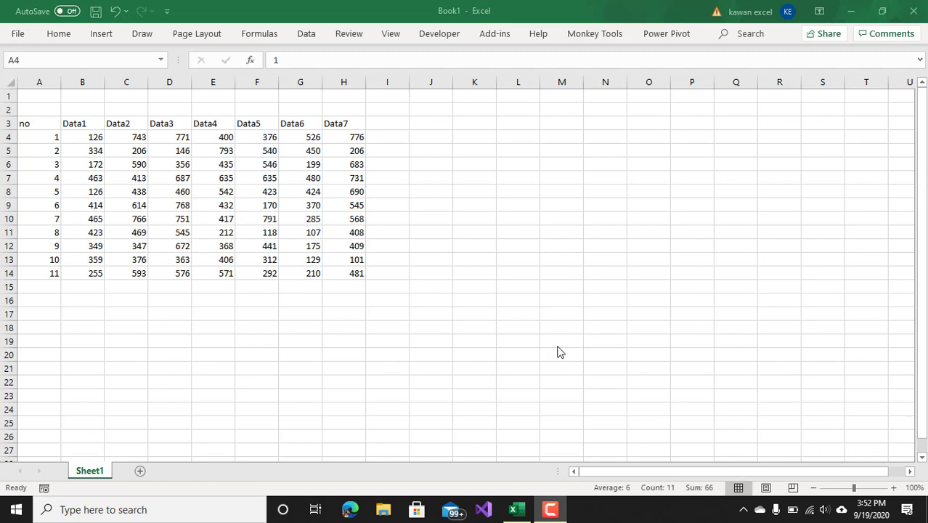
{"action": "left_click", "coordinate": [400, 319]}
{"action": "left_click", "coordinate": [401, 319]}
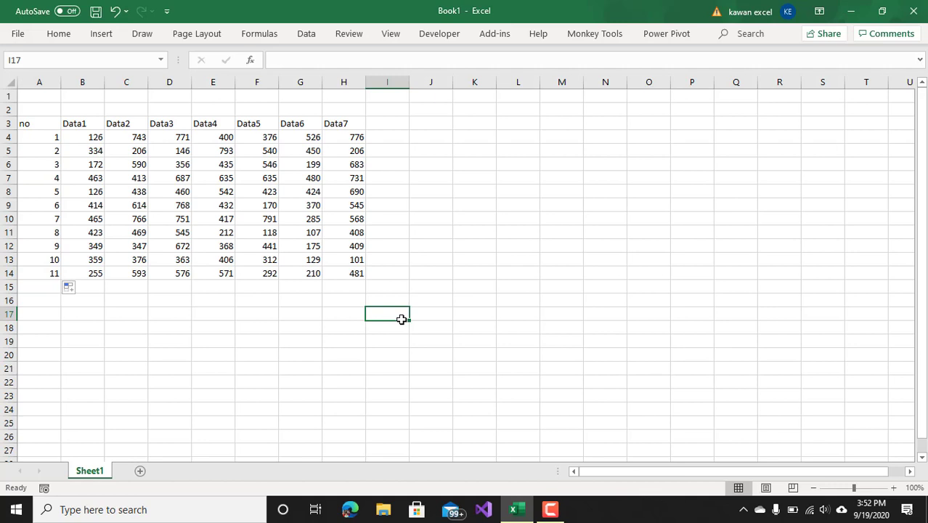
{"action": "left_click", "coordinate": [178, 333]}
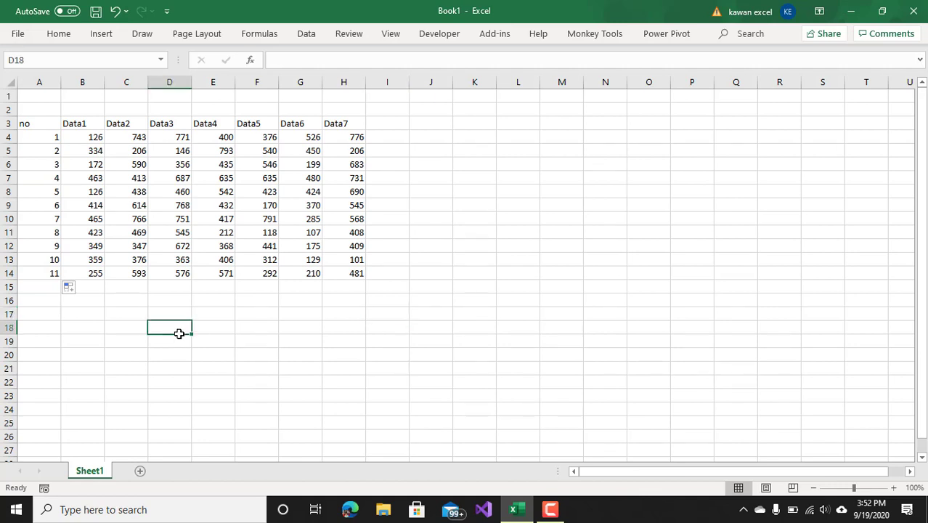
{"action": "left_click", "coordinate": [258, 335]}
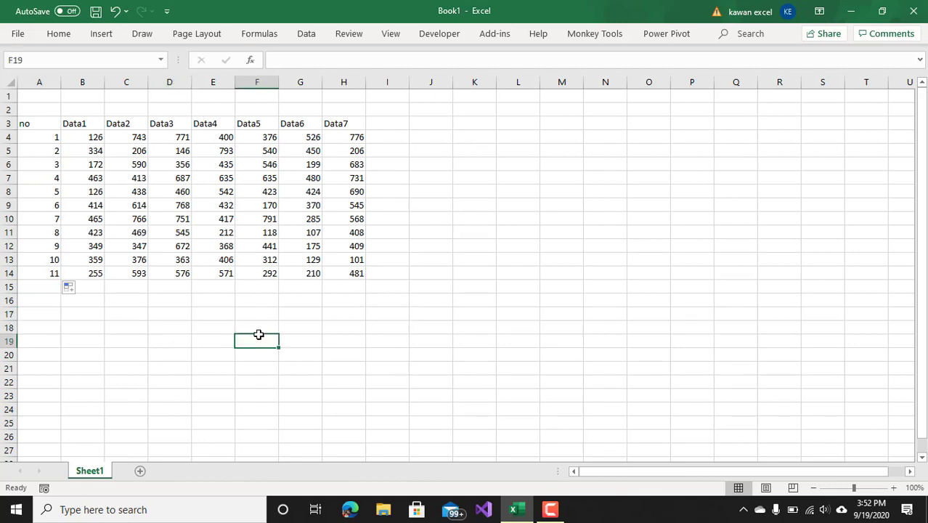
Step: Convert the data range A3:H14, including its header row, into a table
{"action": "left_click", "coordinate": [39, 119]}
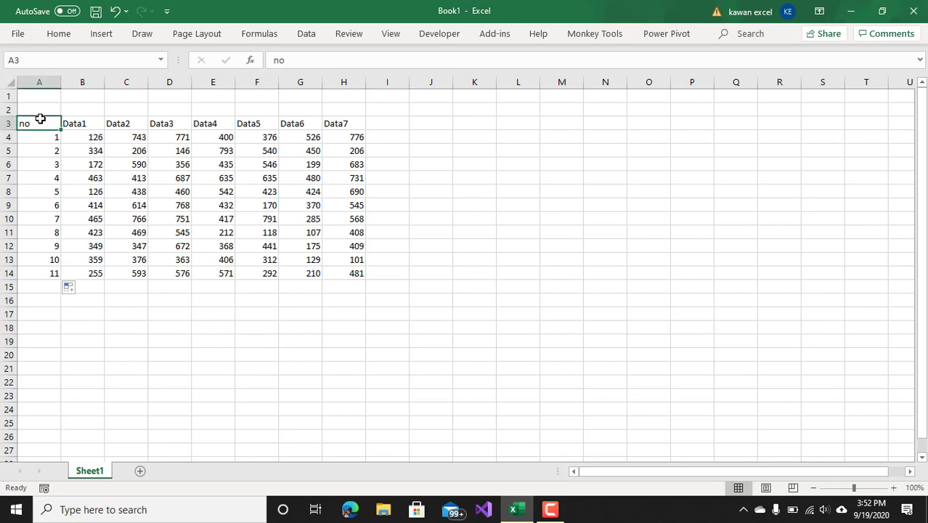
{"action": "left_click_drag", "start_coordinate": [40, 119], "coordinate": [352, 272]}
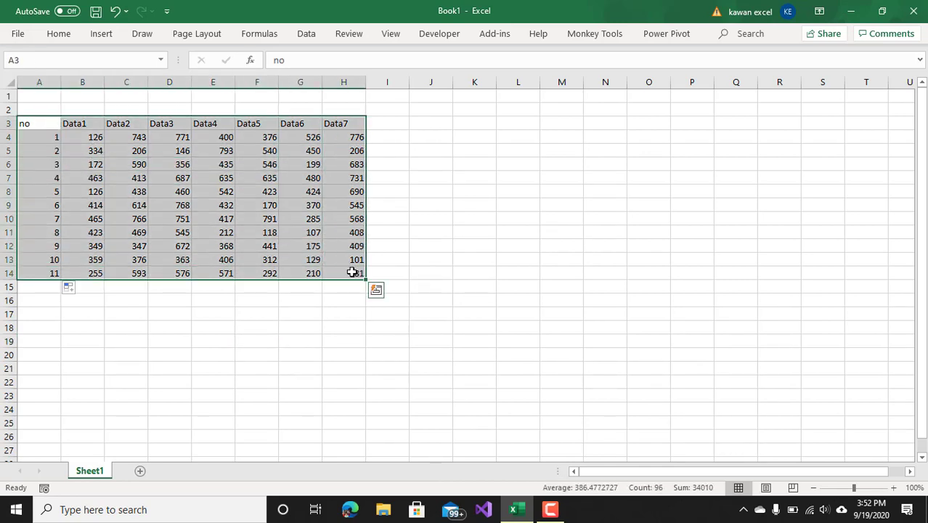
{"action": "key", "text": "ctrl+t"}
{"action": "left_click", "coordinate": [478, 350]}
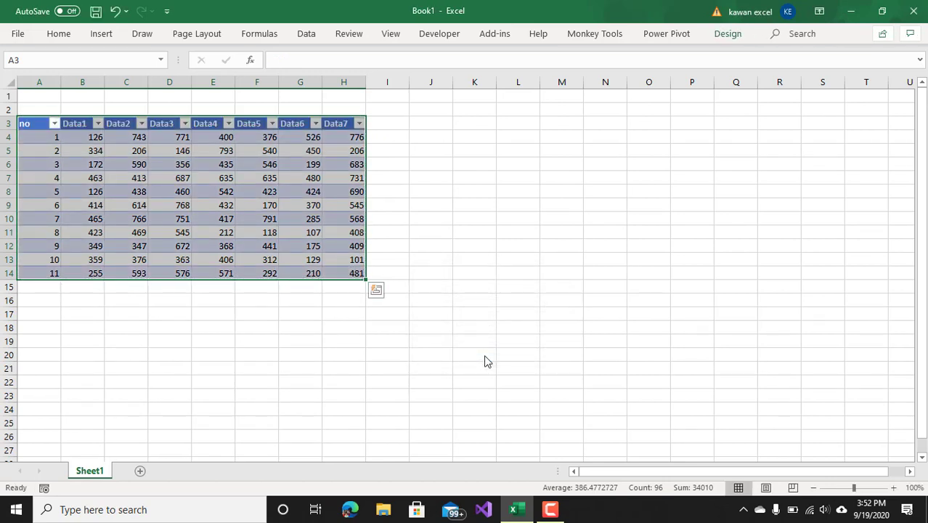
Step: Load the table into the Power Query Editor as a new query
{"action": "left_click", "coordinate": [309, 263]}
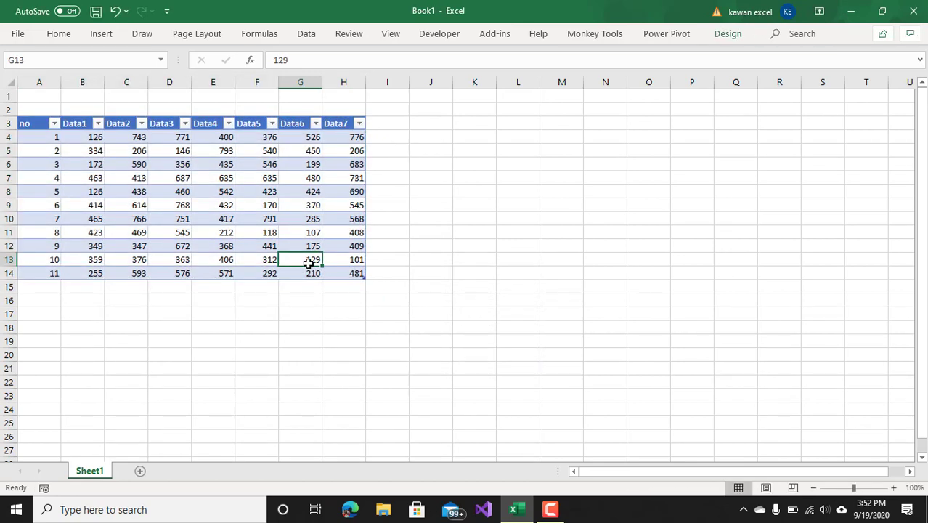
{"action": "left_click", "coordinate": [306, 36]}
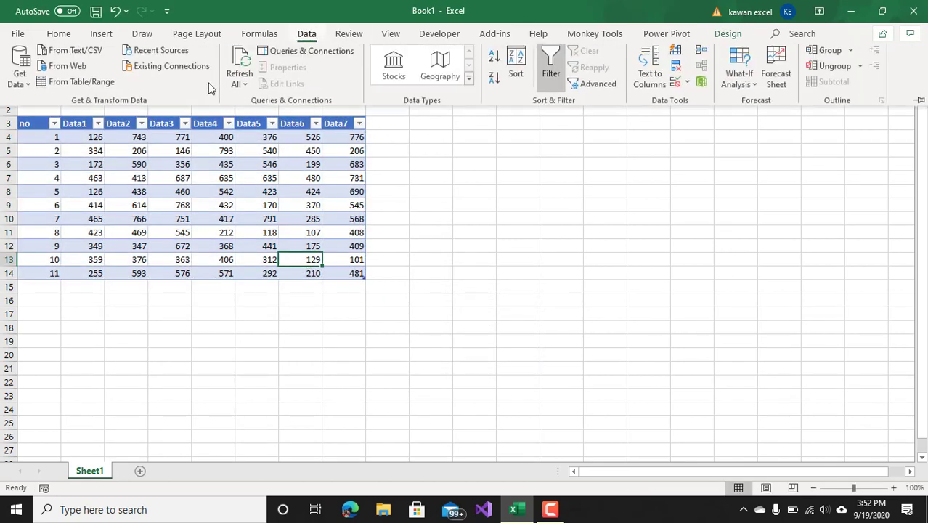
{"action": "left_click", "coordinate": [90, 86]}
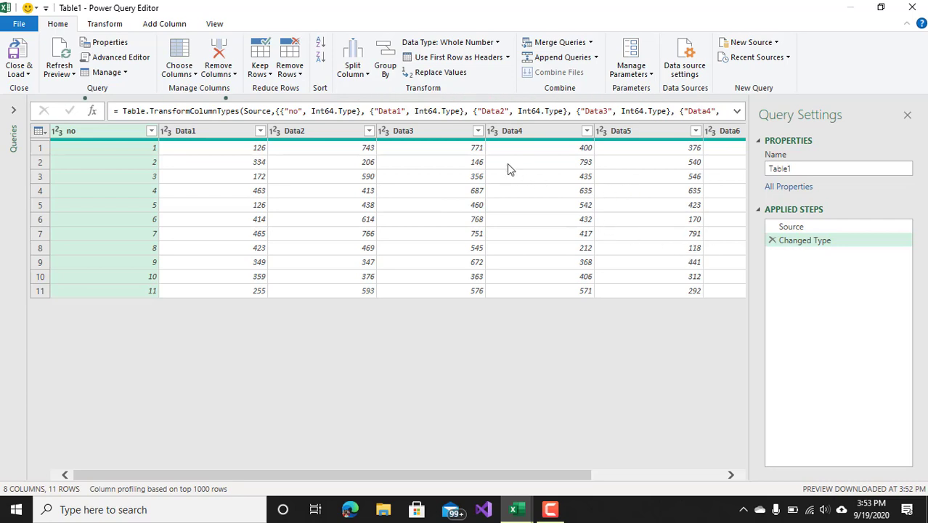
Step: Remove the Data2 column from the query
{"action": "left_click", "coordinate": [315, 133]}
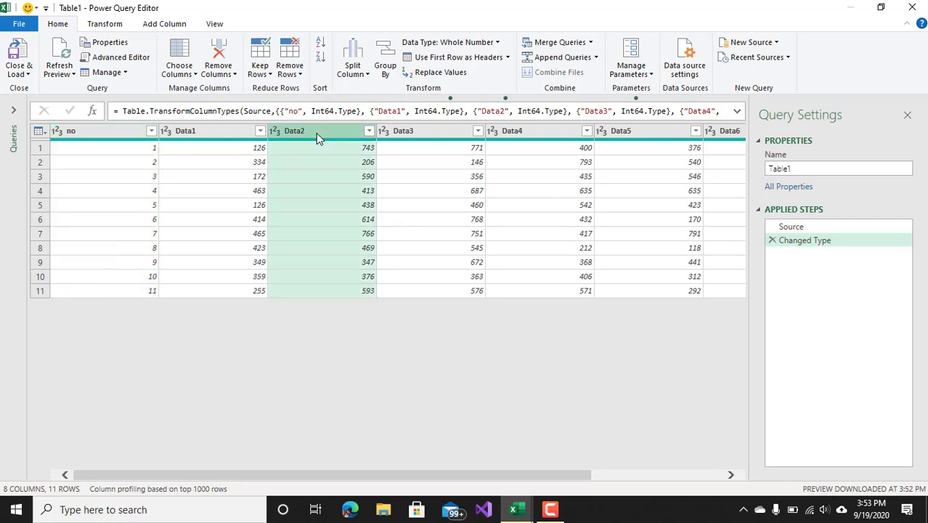
{"action": "right_click", "coordinate": [316, 132]}
{"action": "left_click", "coordinate": [343, 163]}
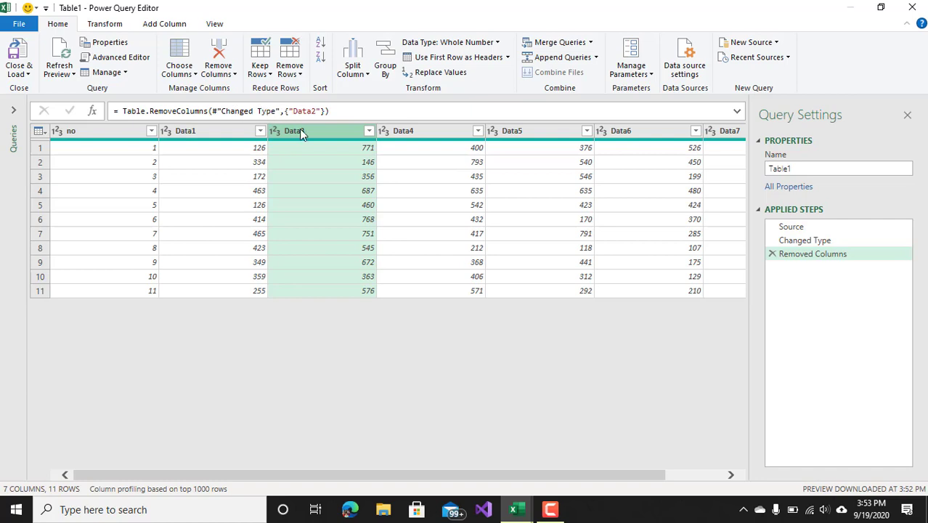
Step: Examine how the Removed Columns step refers to the column, in its formula and in the query's full code
{"action": "left_click", "coordinate": [285, 113]}
{"action": "left_click_drag", "start_coordinate": [285, 112], "coordinate": [326, 113]}
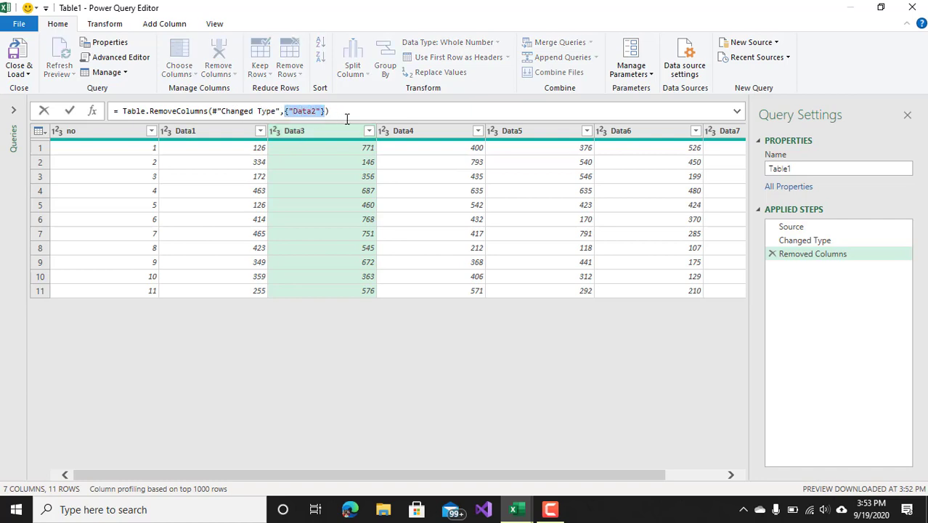
{"action": "left_click", "coordinate": [347, 118]}
{"action": "left_click", "coordinate": [215, 25]}
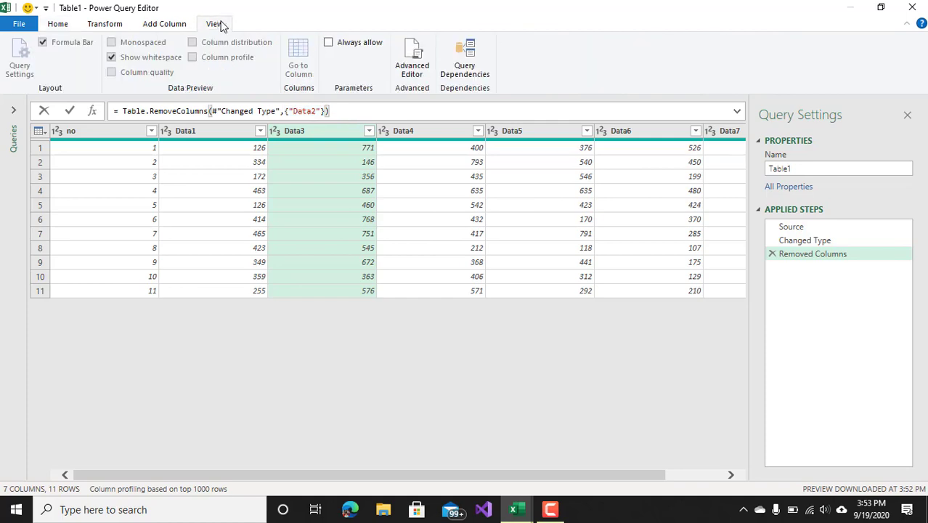
{"action": "left_click", "coordinate": [413, 64]}
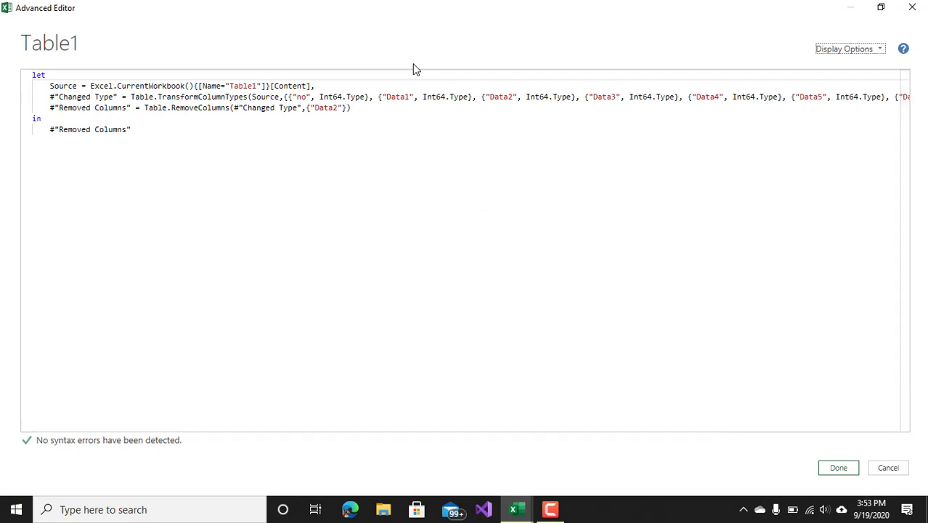
{"action": "left_click_drag", "start_coordinate": [312, 111], "coordinate": [346, 109]}
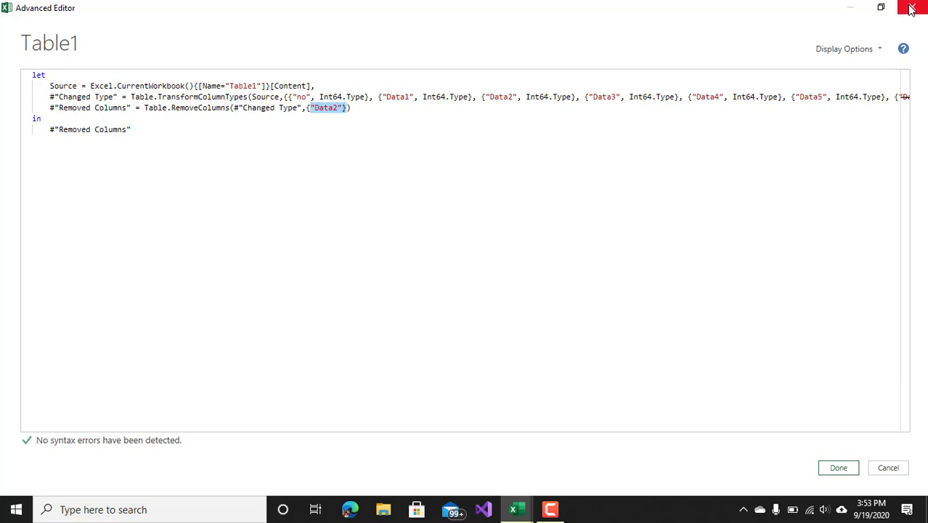
{"action": "left_click", "coordinate": [835, 468]}
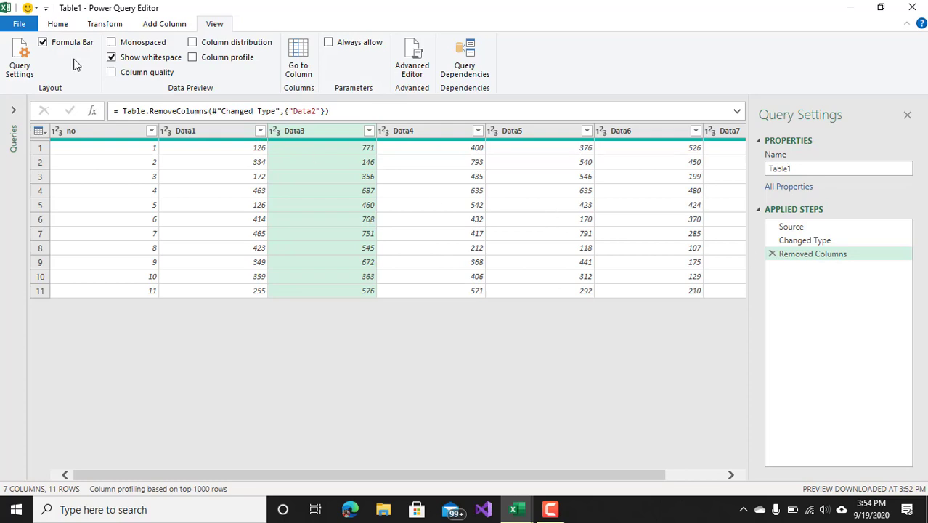
Step: Close the query editor and load the query to the workbook as a connection only
{"action": "left_click", "coordinate": [62, 26]}
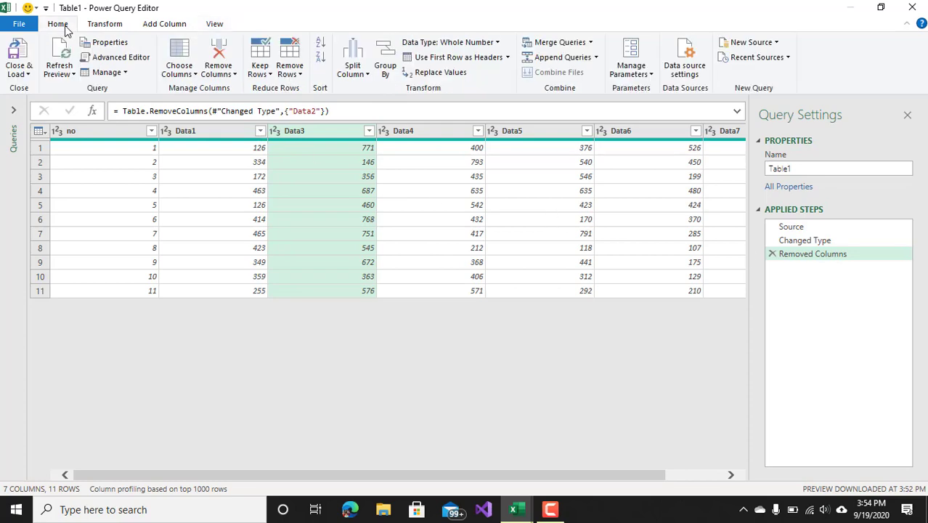
{"action": "left_click", "coordinate": [20, 71]}
{"action": "left_click", "coordinate": [55, 104]}
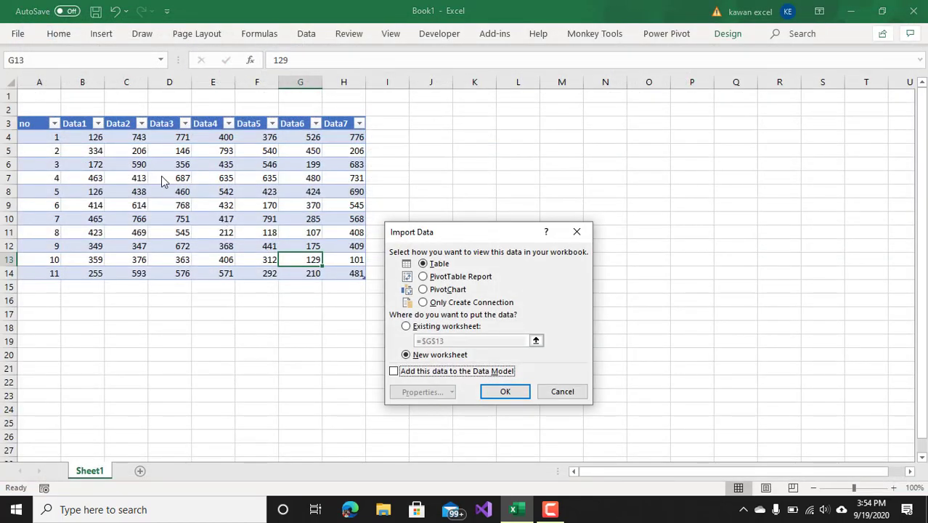
{"action": "left_click", "coordinate": [431, 303]}
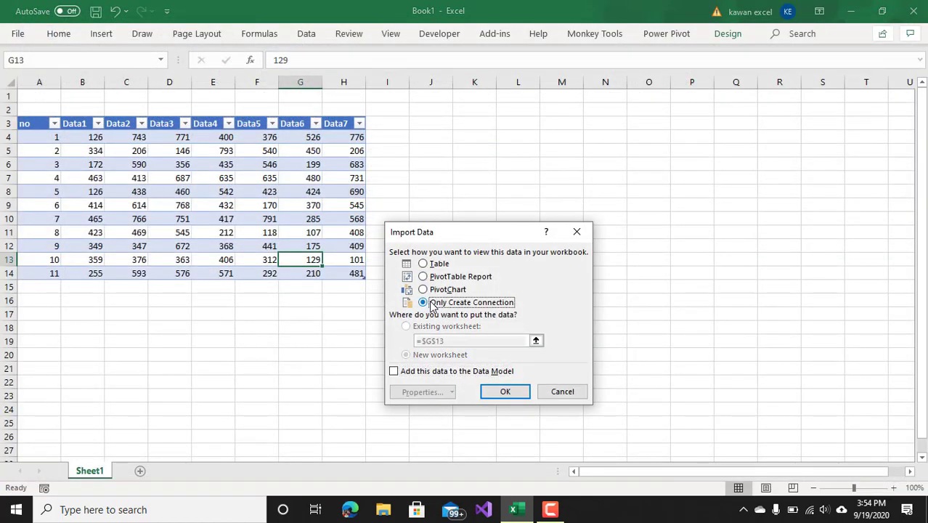
{"action": "left_click", "coordinate": [500, 392]}
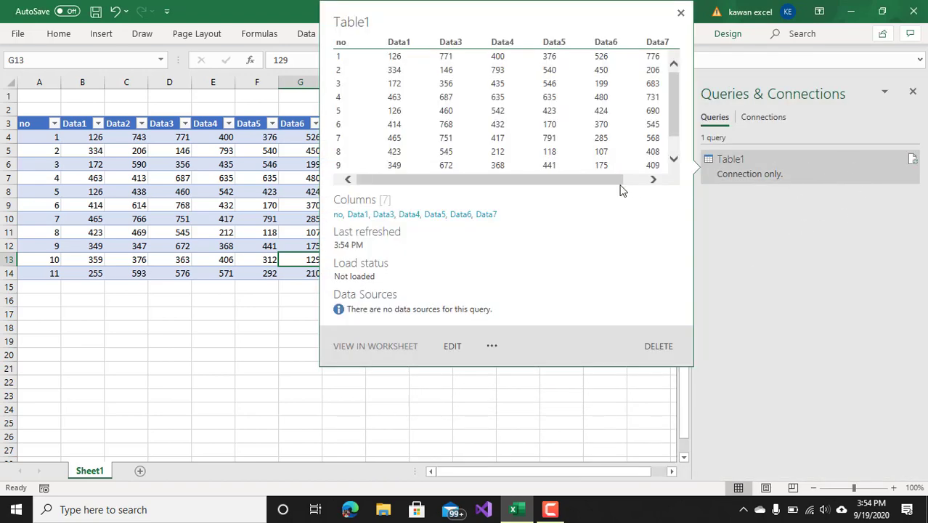
Step: Rename the Data2 header in cell C3 to datasumber and fit column C to its contents
{"action": "left_click", "coordinate": [231, 350]}
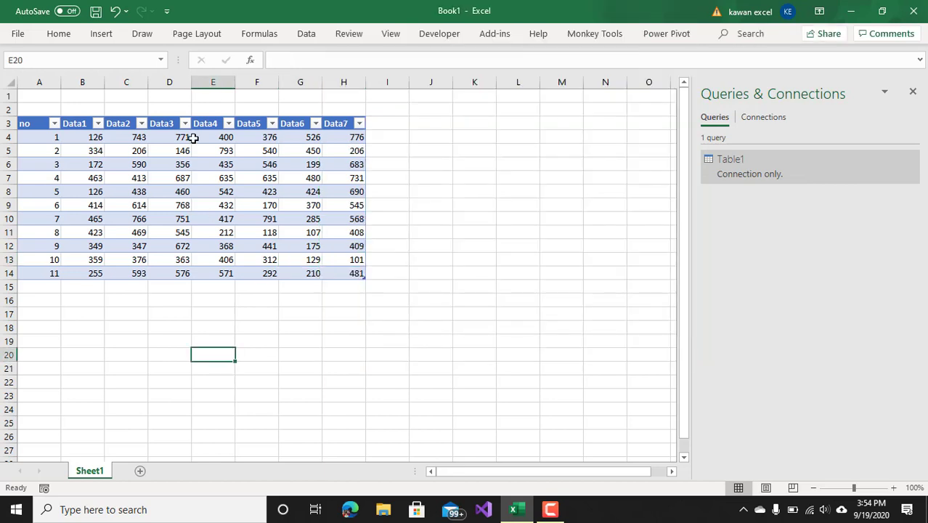
{"action": "left_click", "coordinate": [119, 123]}
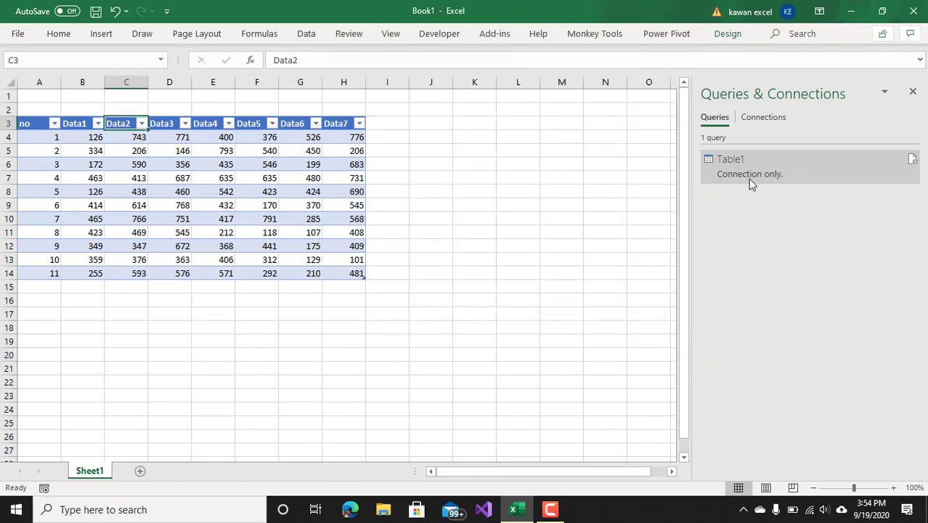
{"action": "mouse_move", "coordinate": [757, 182]}
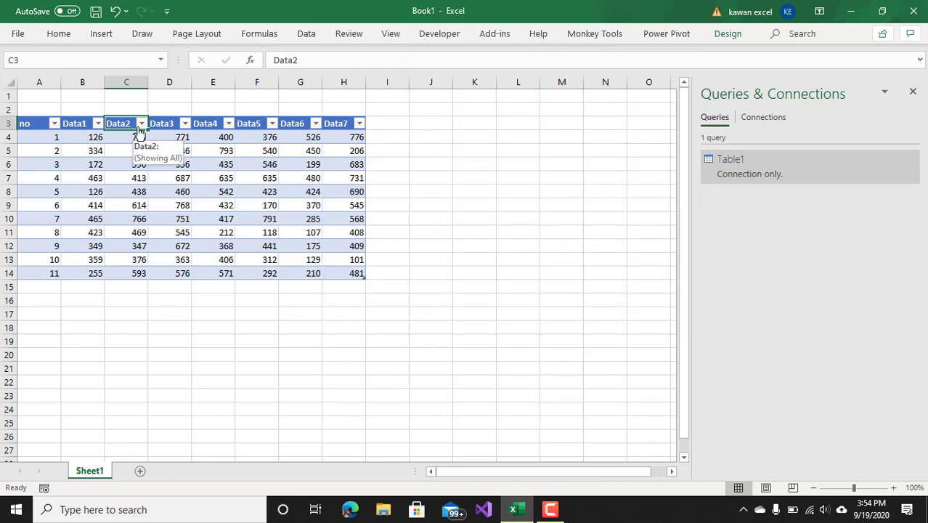
{"action": "left_click", "coordinate": [311, 58]}
{"action": "left_click_drag", "start_coordinate": [311, 57], "coordinate": [187, 72]}
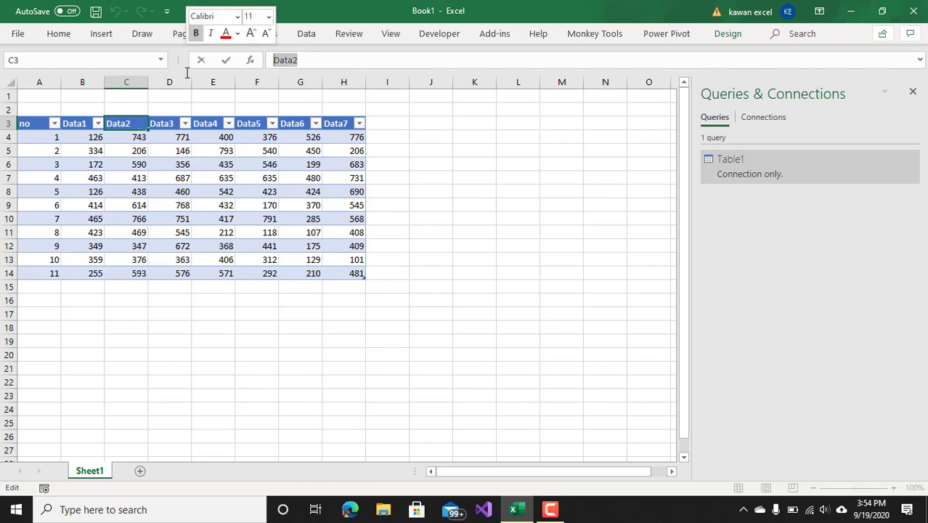
{"action": "type", "text": "data"}
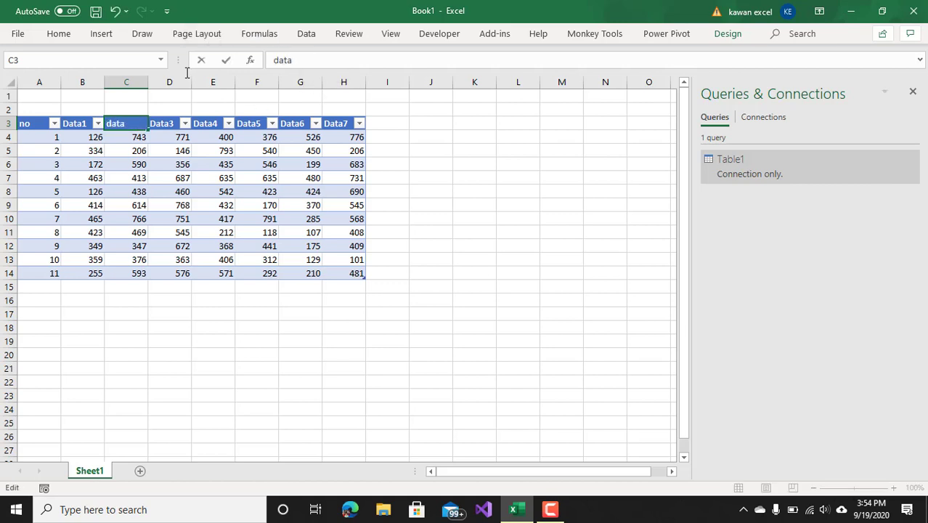
{"action": "key", "text": "BackSpace"}
{"action": "key", "text": "BackSpace"}
{"action": "key", "text": "BackSpace"}
{"action": "key", "text": "BackSpace"}
{"action": "type", "text": "datasumber"}
{"action": "key", "text": "Return"}
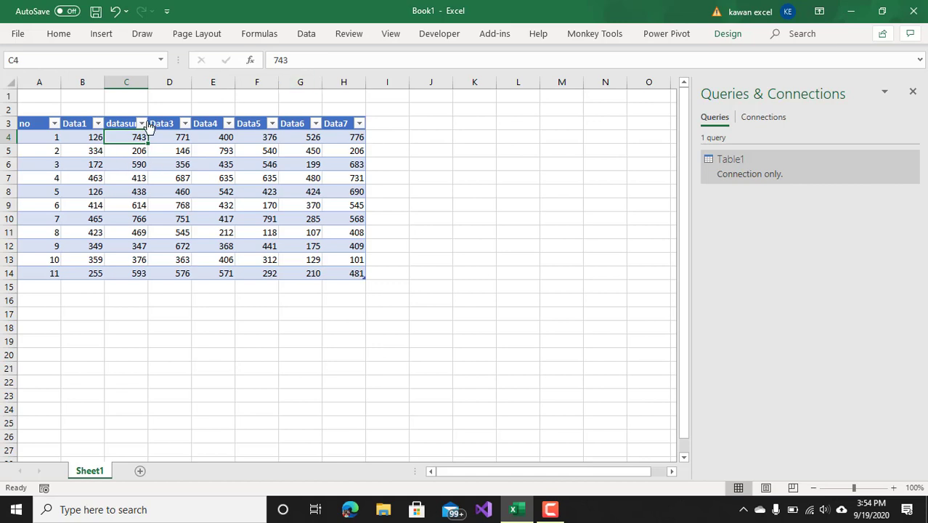
{"action": "double_click", "coordinate": [149, 84]}
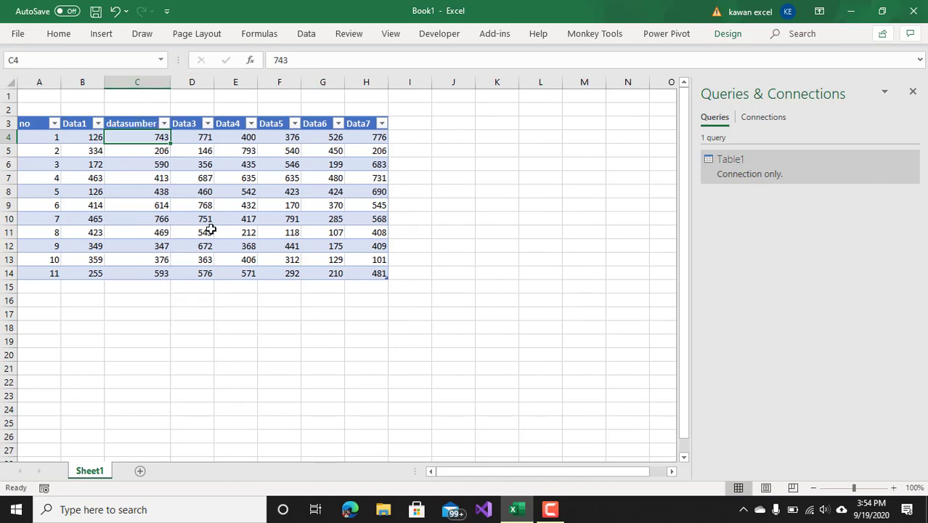
Step: Reopen the Table1 query for editing and delete its Removed Columns and Changed Type steps
{"action": "left_click", "coordinate": [207, 203]}
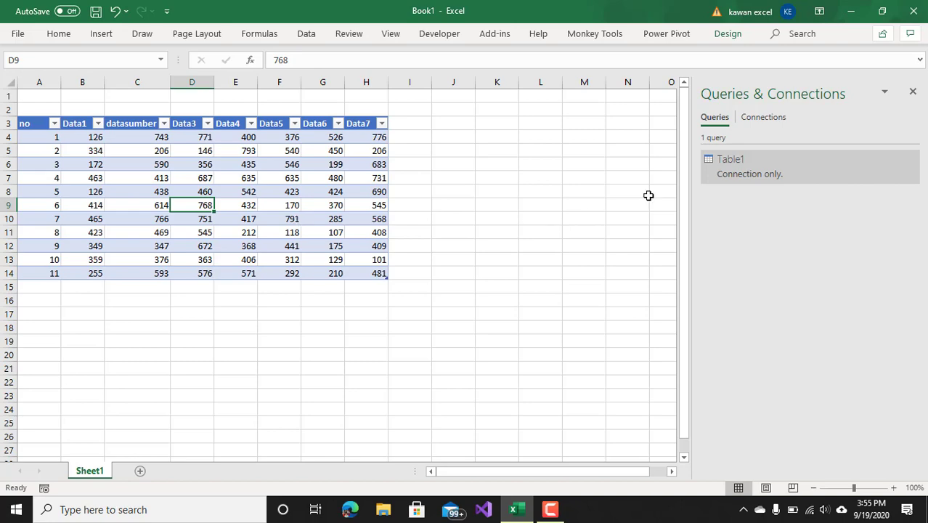
{"action": "double_click", "coordinate": [774, 174]}
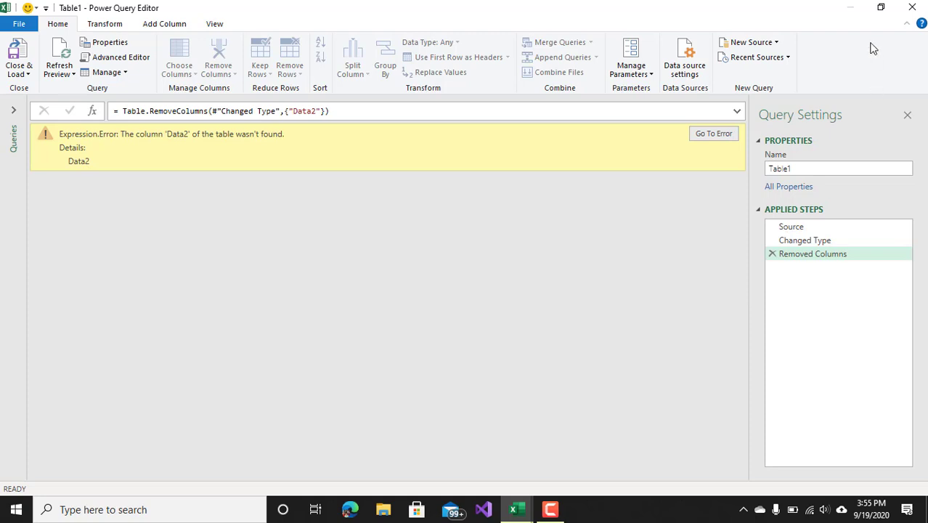
{"action": "left_click", "coordinate": [772, 254]}
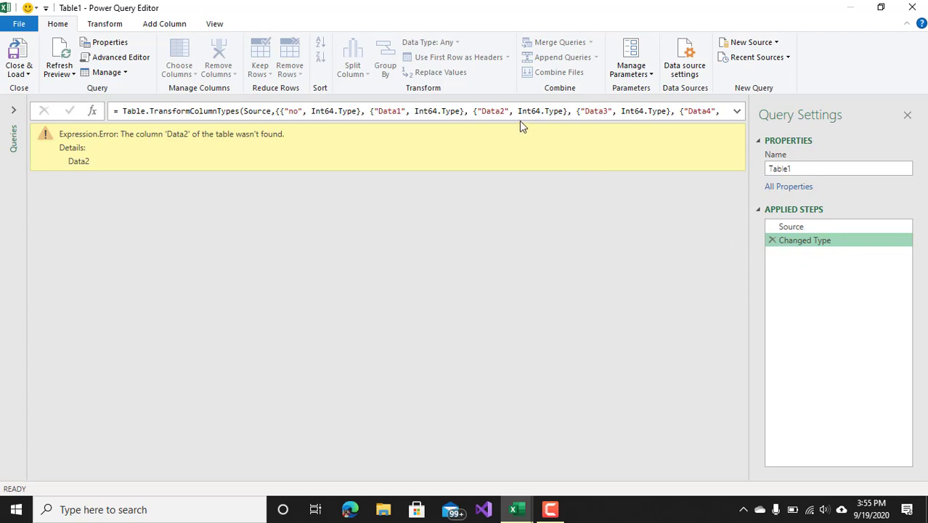
{"action": "left_click", "coordinate": [771, 240]}
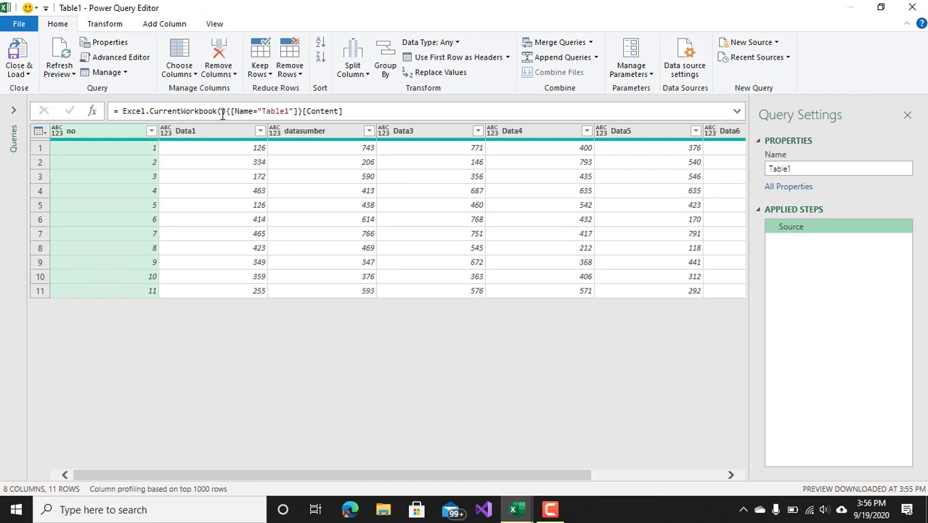
Step: Add a custom step after Source that lists the table's column names with the formula = Table.ColumnNames( Source)
{"action": "left_click", "coordinate": [92, 113]}
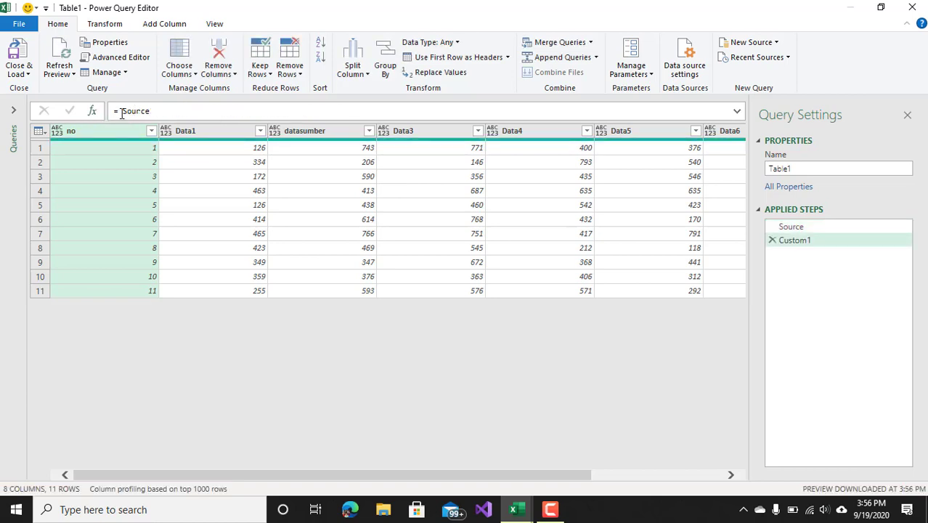
{"action": "left_click", "coordinate": [121, 111]}
{"action": "type", "text": "T"}
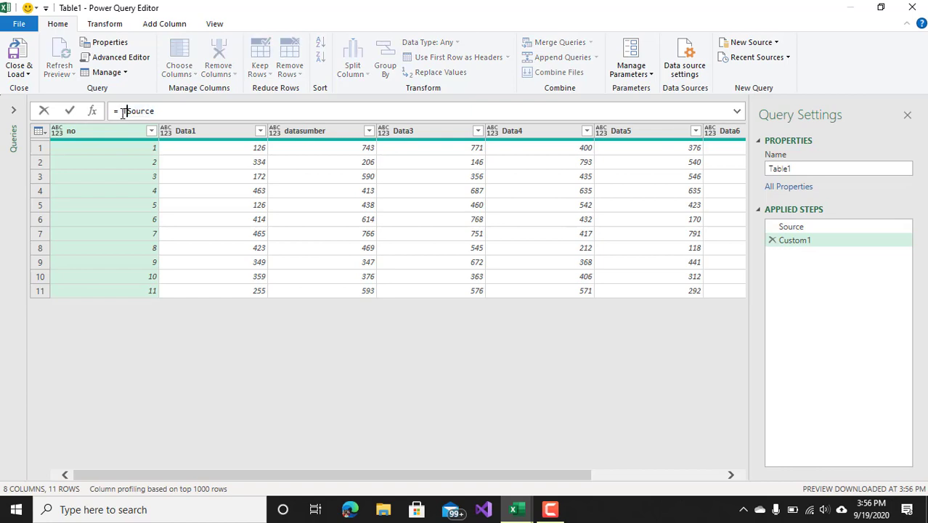
{"action": "type", "text": "able."}
{"action": "key", "text": "Left"}
{"action": "type", "text": "."}
{"action": "key", "text": "Down"}
{"action": "key", "text": "Down"}
{"action": "key", "text": "Down"}
{"action": "key", "text": "Down"}
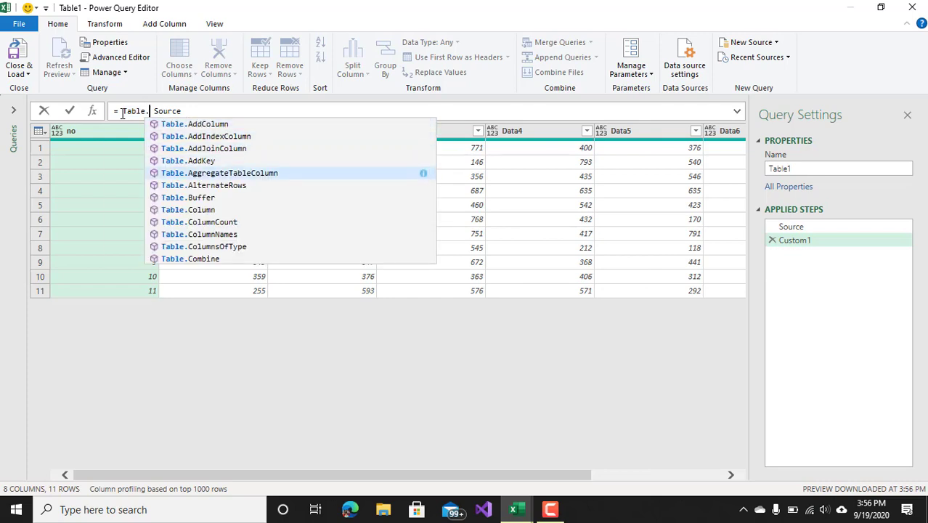
{"action": "key", "text": "Down"}
{"action": "key", "text": "Down"}
{"action": "key", "text": "Down"}
{"action": "key", "text": "Down"}
{"action": "key", "text": "Down"}
{"action": "key", "text": "Tab"}
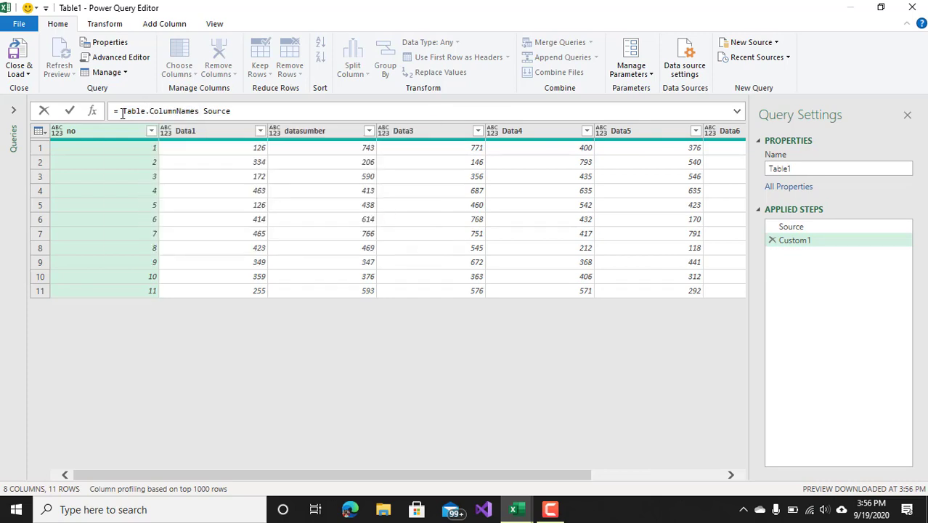
{"action": "type", "text": "("}
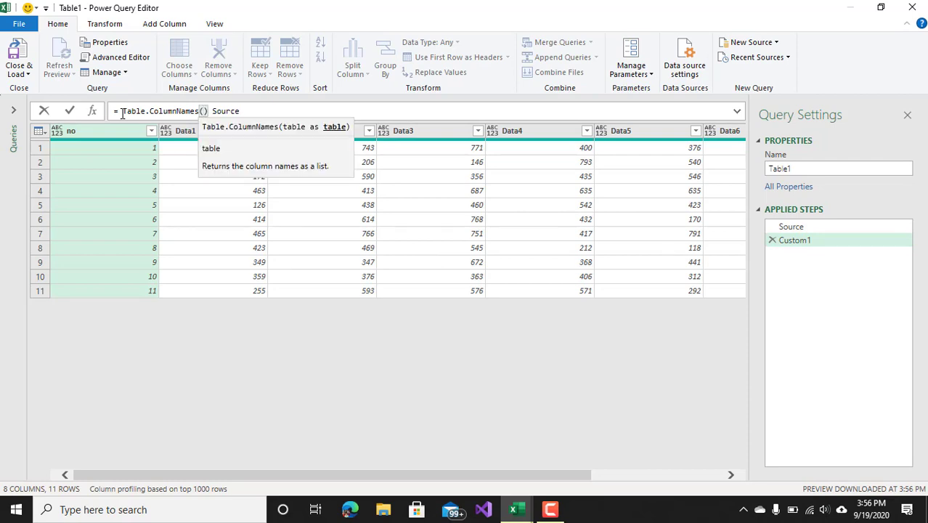
{"action": "key", "text": "Delete"}
{"action": "left_click", "coordinate": [251, 111]}
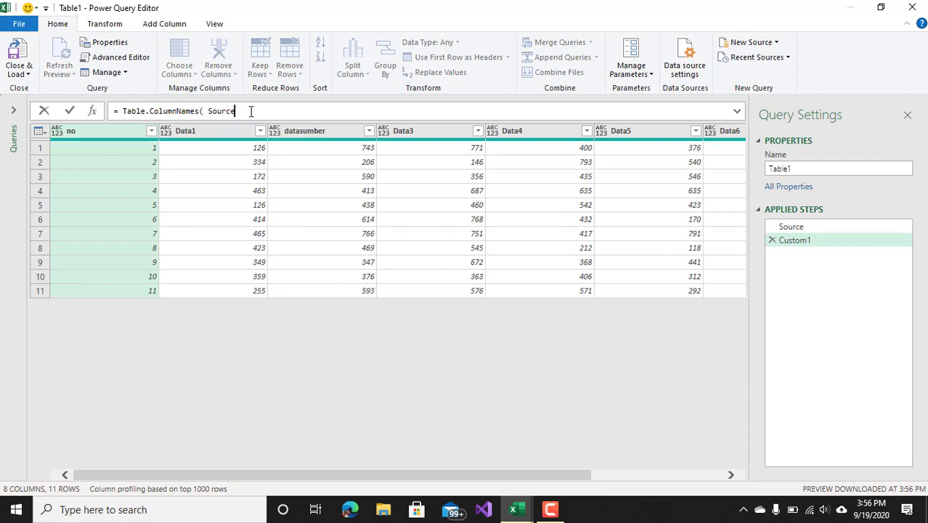
{"action": "type", "text": ")"}
{"action": "key", "text": "Return"}
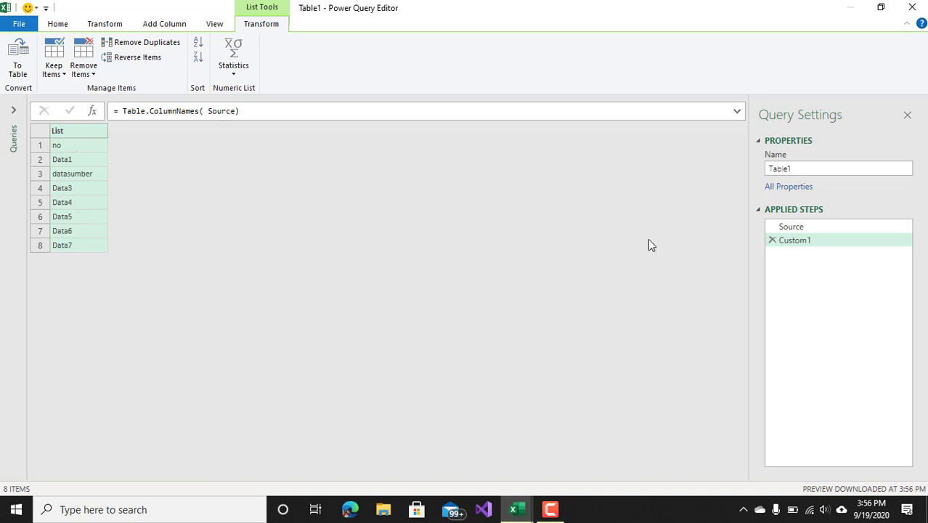
Step: Compare the Source step with the column name list and remove the space before Source in the Custom1 formula
{"action": "left_click", "coordinate": [787, 227]}
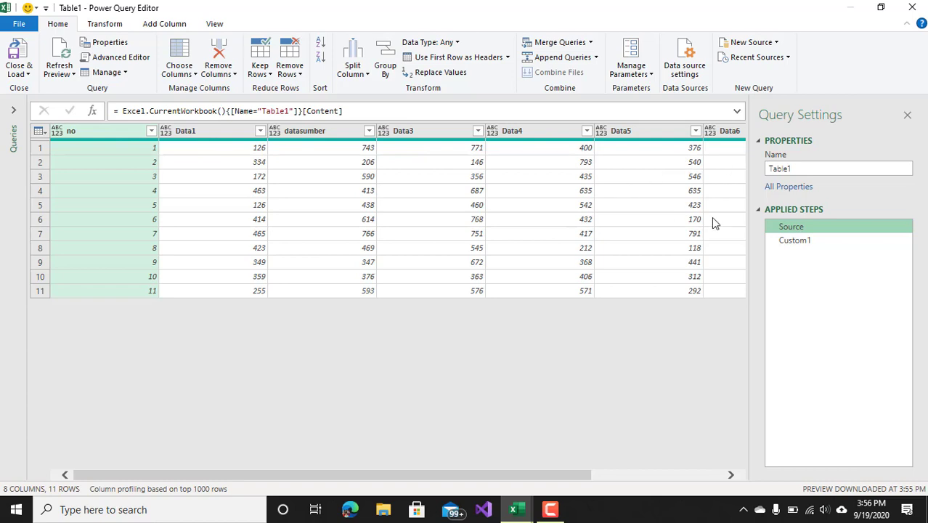
{"action": "left_click", "coordinate": [799, 241]}
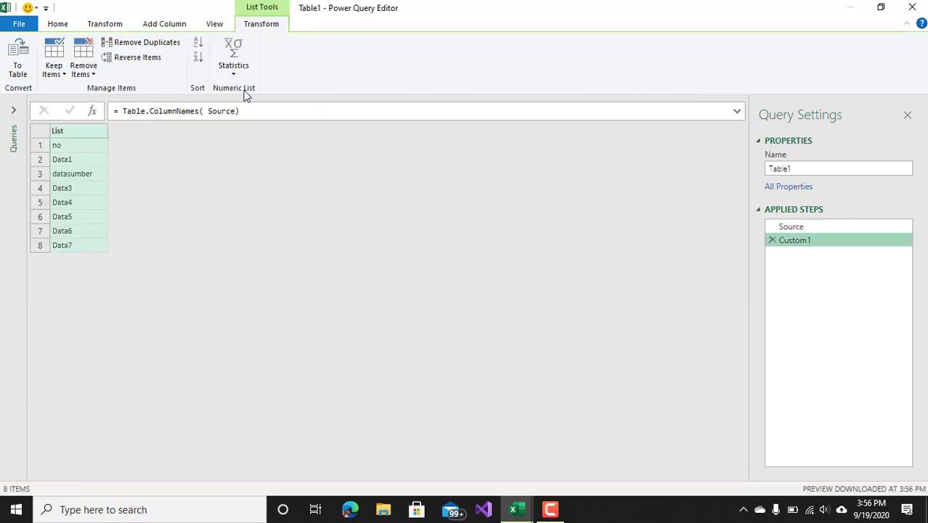
{"action": "left_click", "coordinate": [209, 111]}
{"action": "key", "text": "BackSpace"}
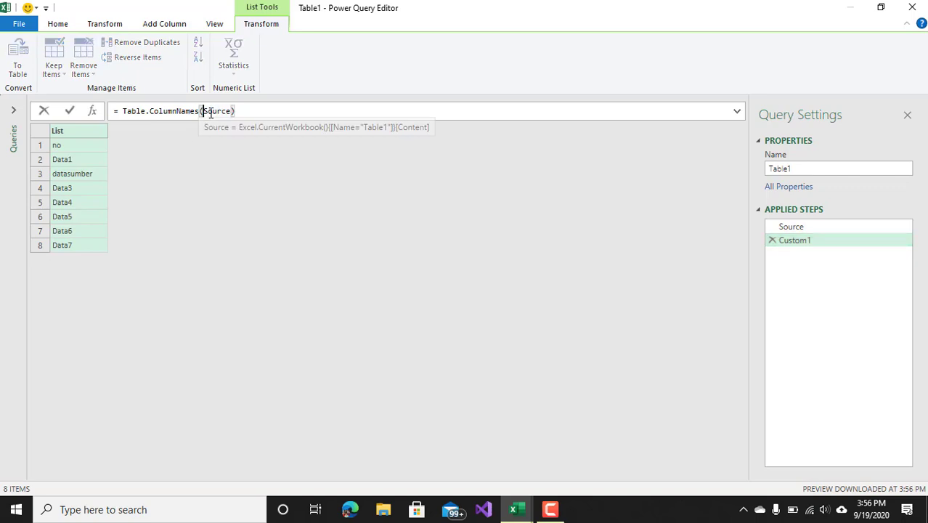
{"action": "key", "text": "Return"}
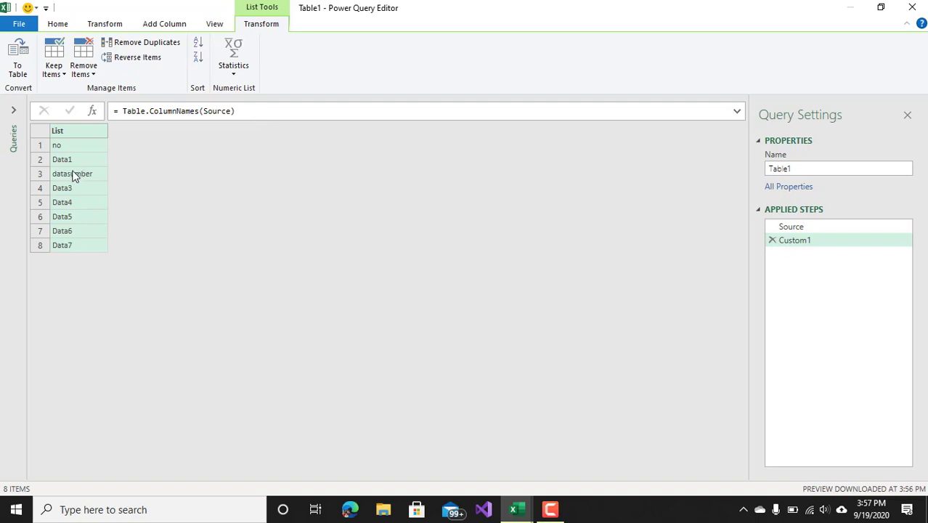
Step: Append the index {2} to the Table.ColumnNames(Source) formula to return only the third column's name
{"action": "left_click", "coordinate": [266, 113]}
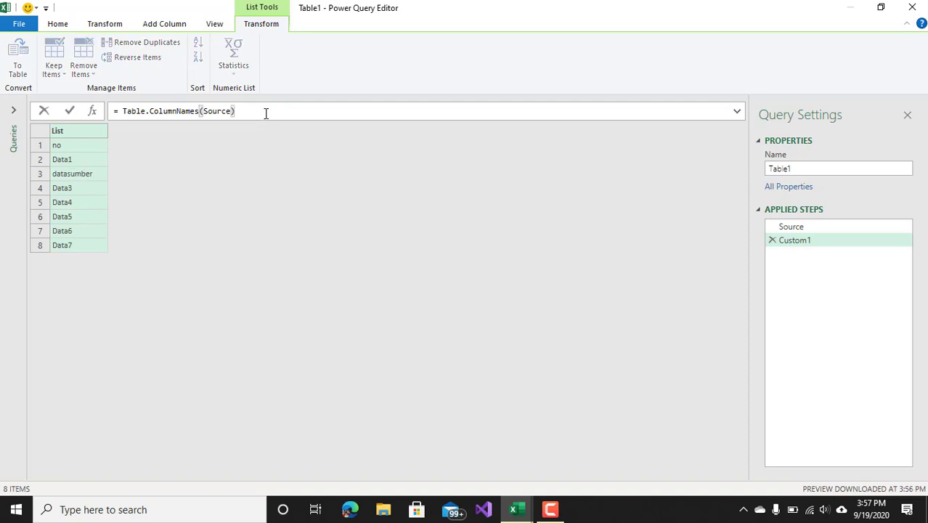
{"action": "type", "text": "{2"}
{"action": "key", "text": "Return"}
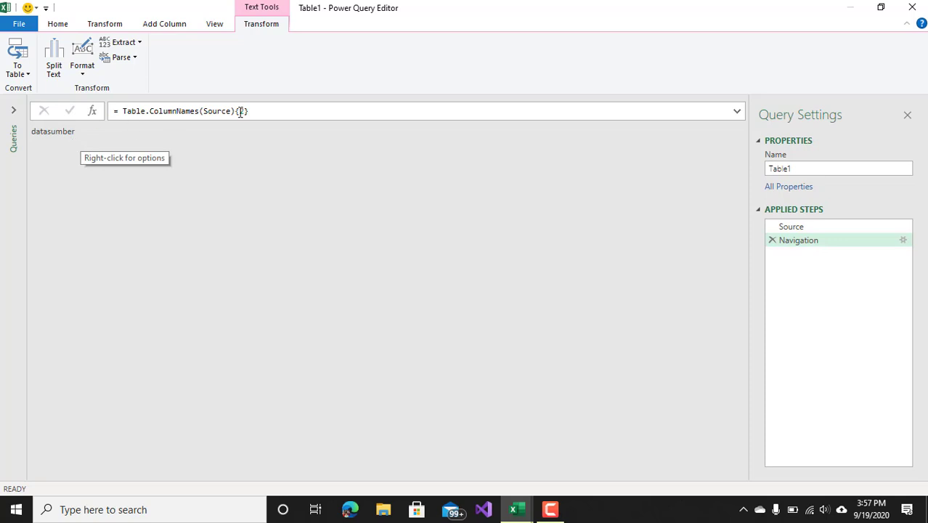
Step: Remove the {2} index from the formula to list all column names again
{"action": "left_click", "coordinate": [255, 111]}
{"action": "key", "text": "BackSpace"}
{"action": "key", "text": "BackSpace"}
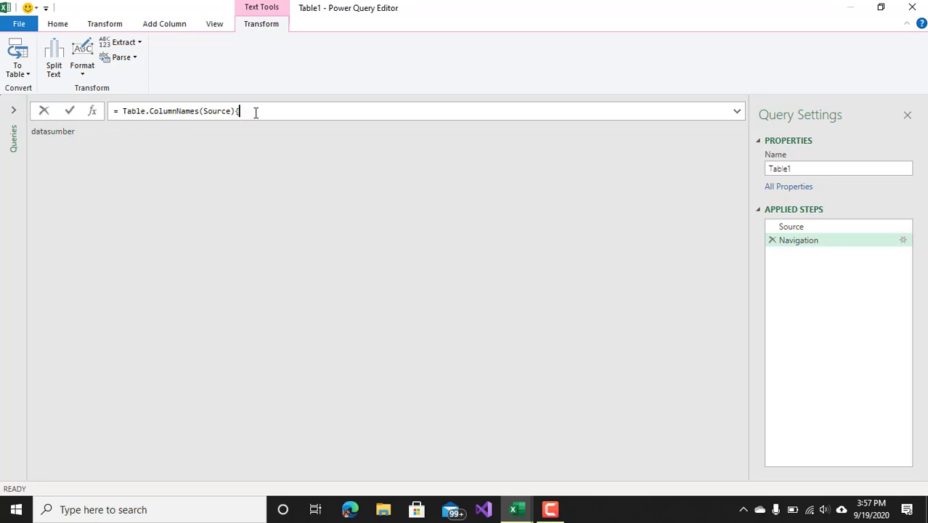
{"action": "key", "text": "BackSpace"}
{"action": "key", "text": "Return"}
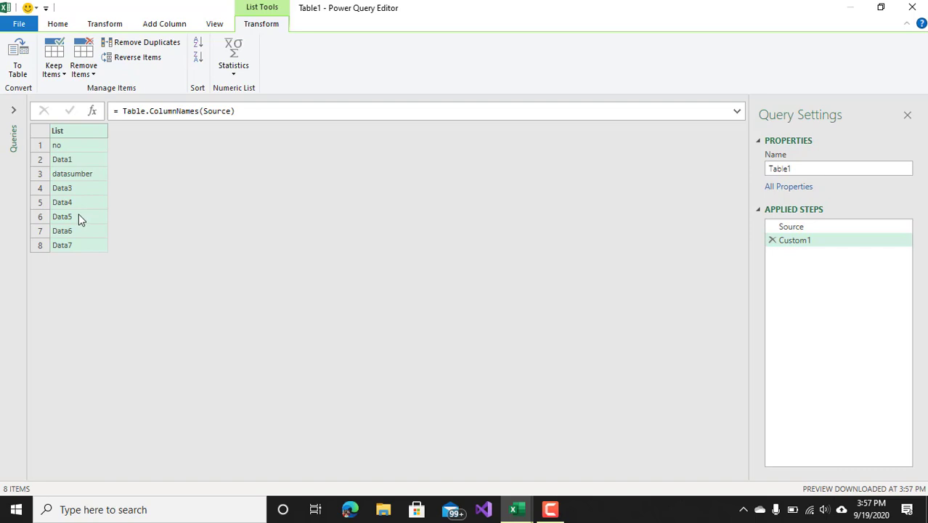
Step: Append the index {5} to the Table.ColumnNames(Source) formula to return only the sixth column's name
{"action": "left_click", "coordinate": [257, 110]}
{"action": "type", "text": "{5}"}
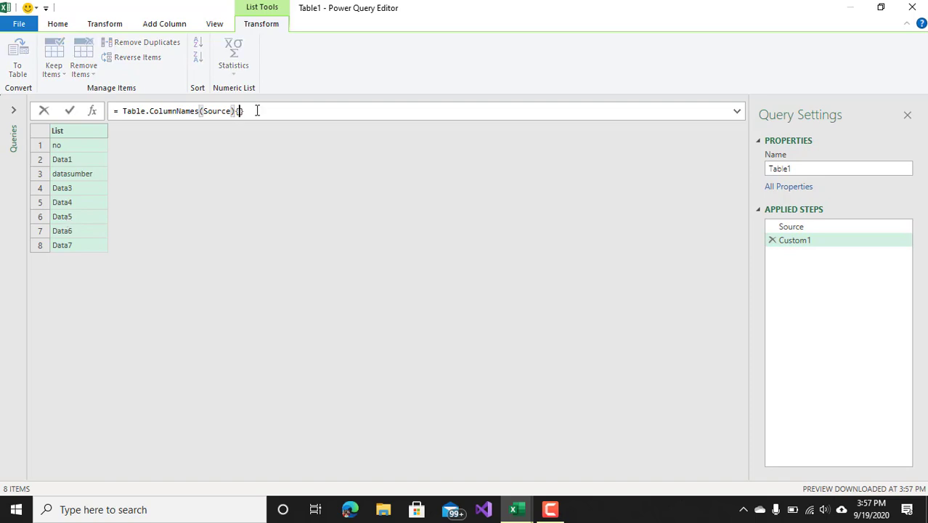
{"action": "key", "text": "Return"}
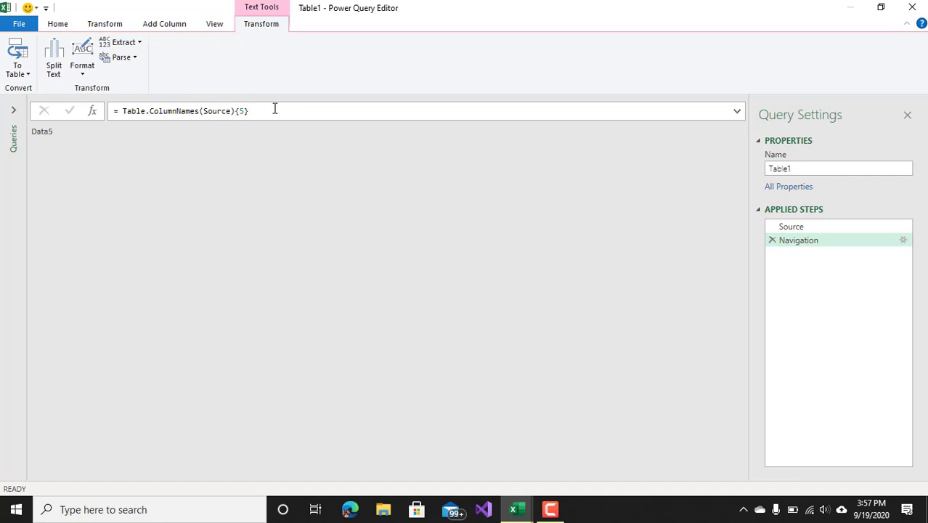
Step: Change the index at the end of the Table.ColumnNames(Source) formula to {2}
{"action": "left_click", "coordinate": [274, 109]}
{"action": "key", "text": "BackSpace"}
{"action": "key", "text": "BackSpace"}
{"action": "type", "text": "2}"}
{"action": "key", "text": "Return"}
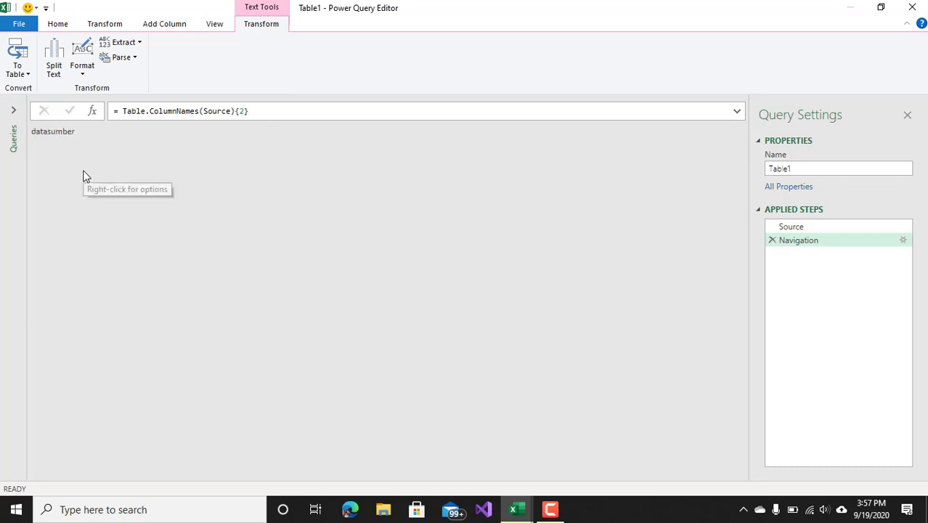
Step: Strip the index from the formula so it reads = Table.ColumnNames(Source) and returns the full list
{"action": "left_click", "coordinate": [277, 107]}
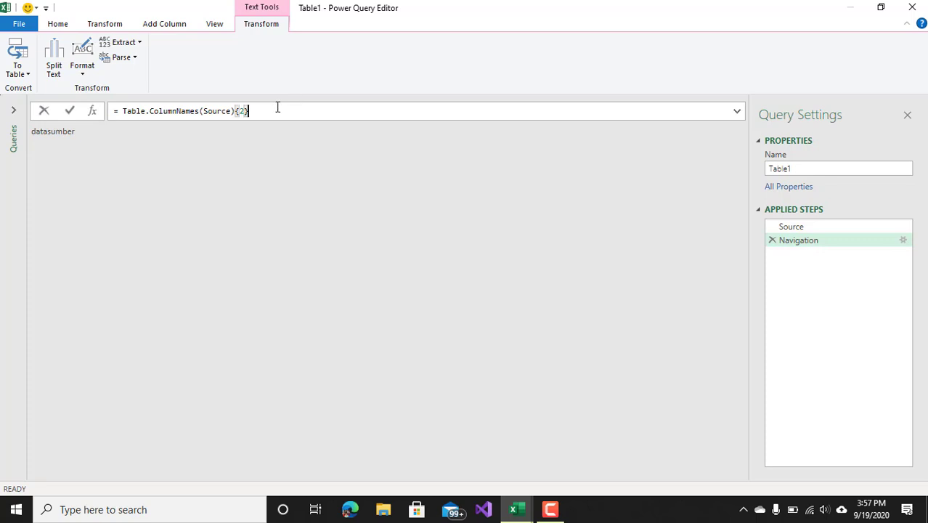
{"action": "key", "text": "BackSpace"}
{"action": "key", "text": "BackSpace"}
{"action": "key", "text": "BackSpace"}
{"action": "key", "text": "Return"}
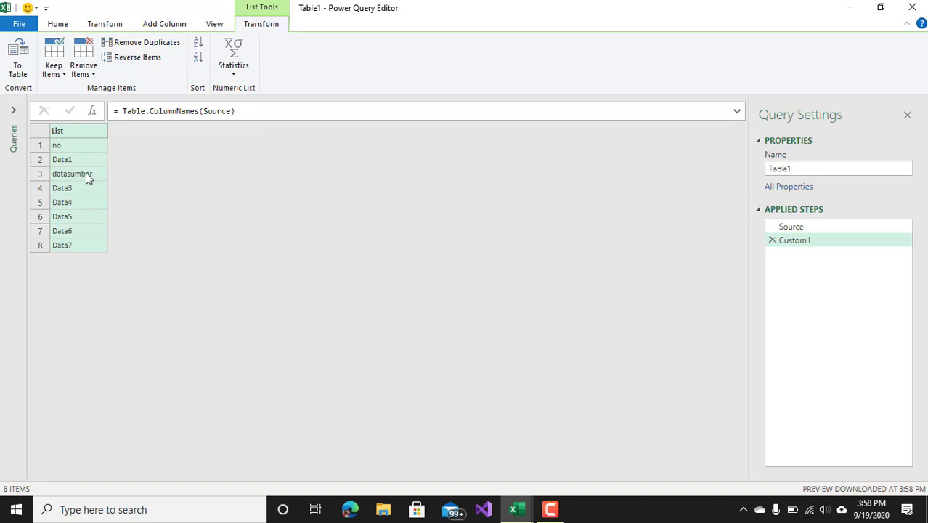
Step: Retrieve the third column's name again by extending the formula to = Table.ColumnNames(Source){2}
{"action": "left_click", "coordinate": [269, 111]}
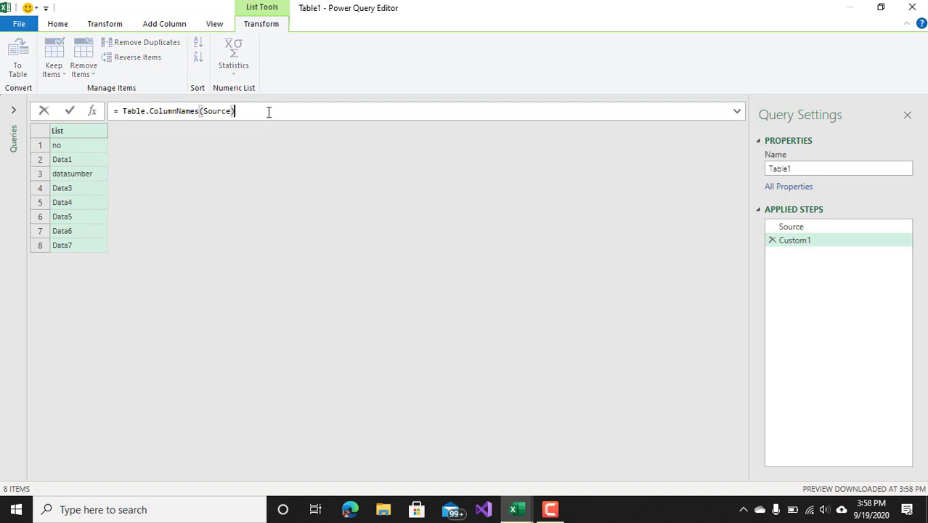
{"action": "type", "text": "{2"}
{"action": "key", "text": "Return"}
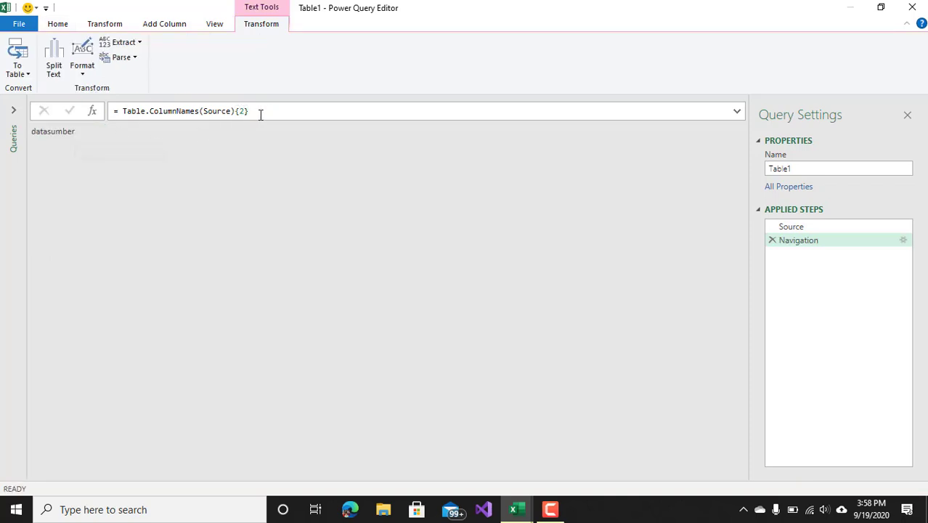
Step: Clear the column-name formula and delete the custom step so that only the Source step is left
{"action": "triple_click", "coordinate": [268, 113]}
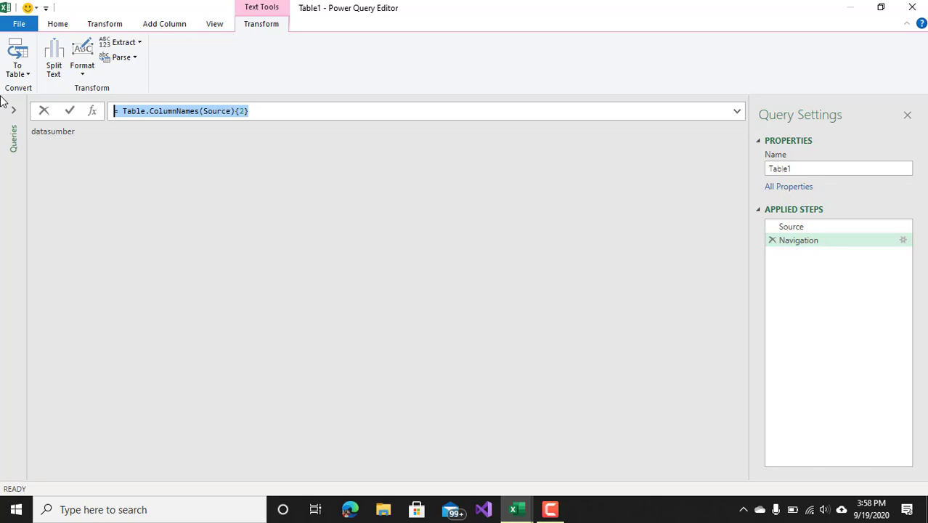
{"action": "key", "text": "BackSpace"}
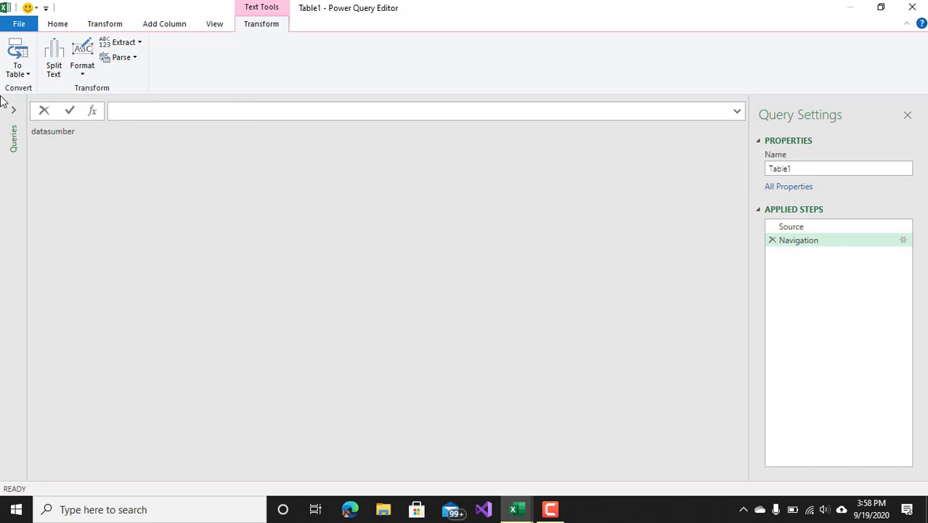
{"action": "left_click", "coordinate": [771, 240]}
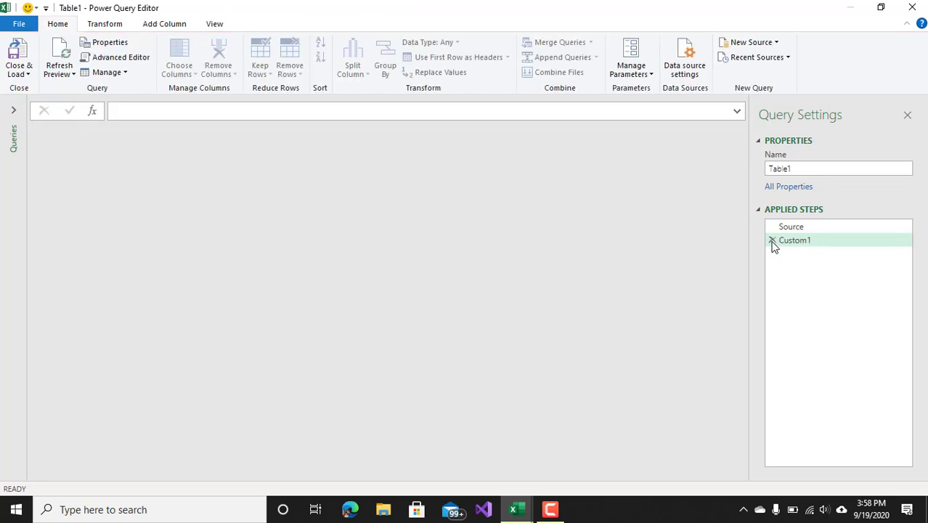
{"action": "left_click", "coordinate": [772, 240]}
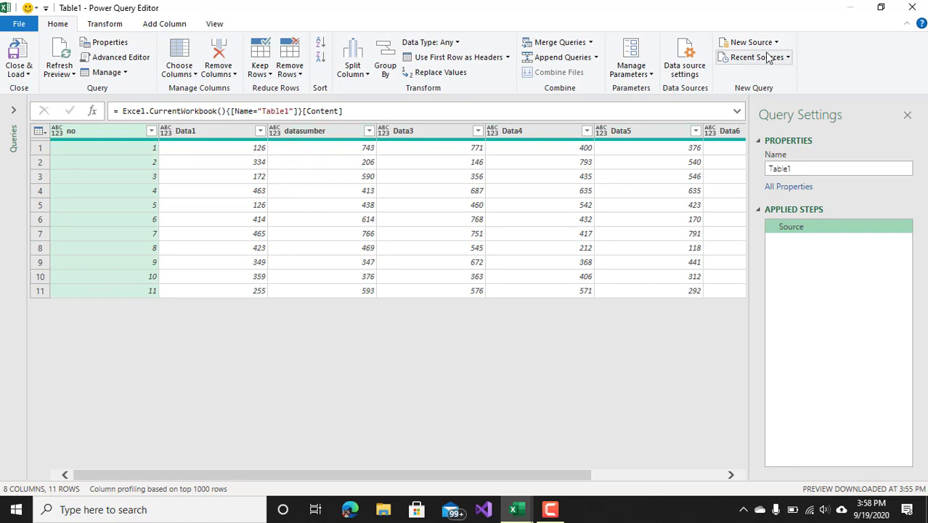
Step: Close and load the query, and rename the table header in cell C3 to Data2
{"action": "left_click", "coordinate": [21, 65]}
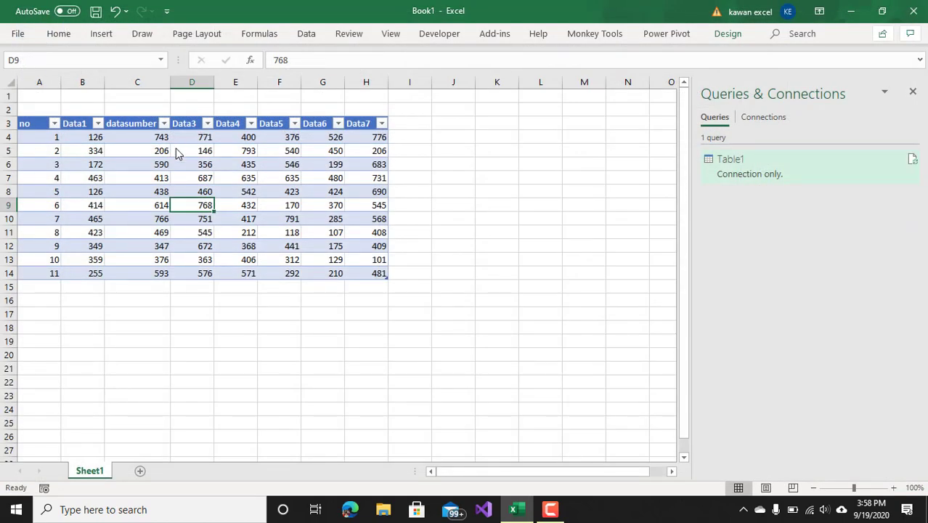
{"action": "left_click", "coordinate": [128, 125]}
{"action": "left_click_drag", "start_coordinate": [323, 60], "coordinate": [212, 57]}
{"action": "type", "text": "Data"}
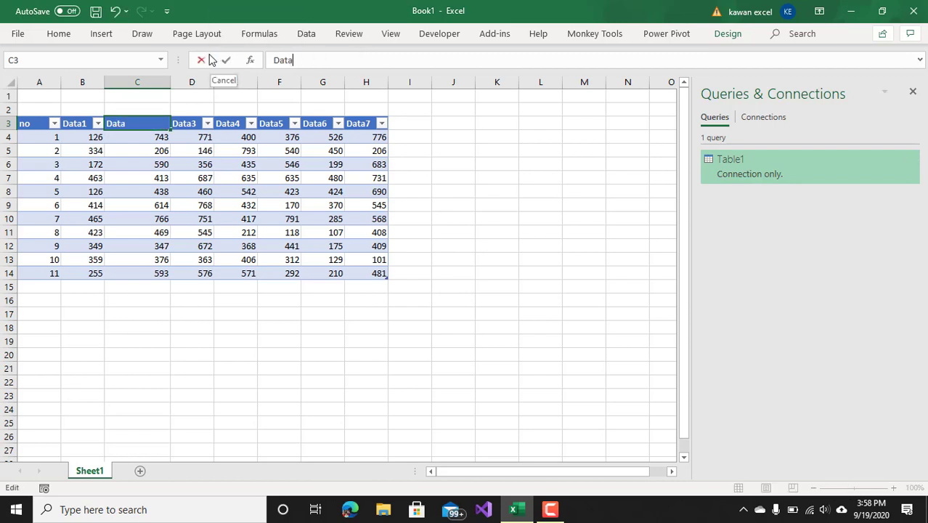
{"action": "type", "text": "2"}
{"action": "key", "text": "Return"}
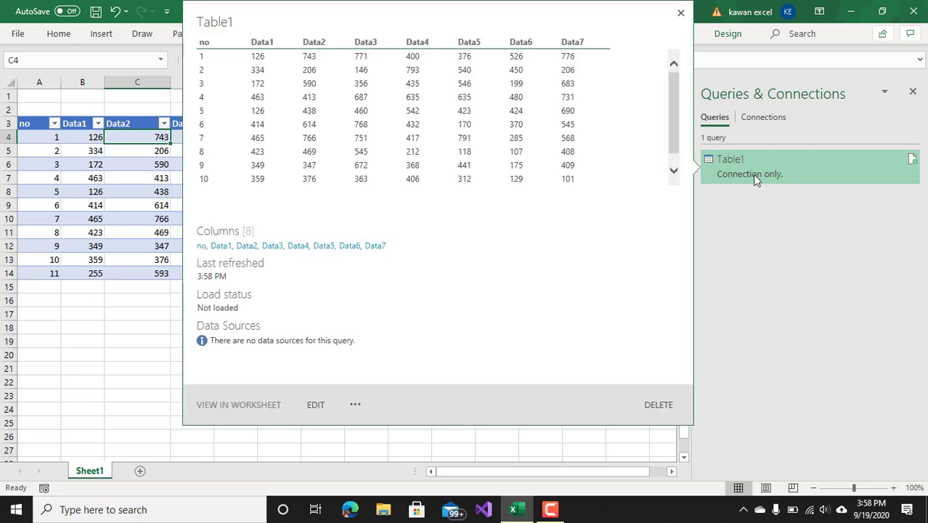
Step: Reopen the Table1 query for editing and set the data type of all columns from no to Data7 to Whole Number
{"action": "double_click", "coordinate": [753, 176]}
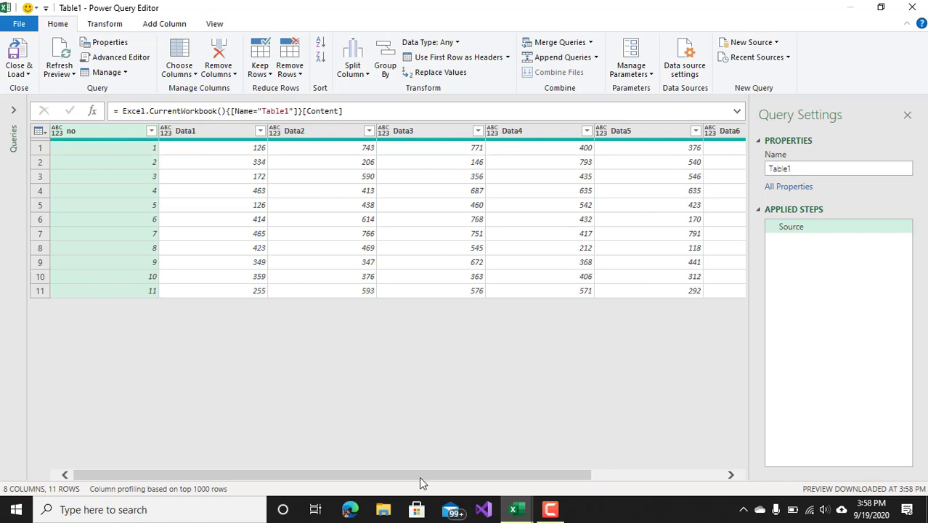
{"action": "left_click_drag", "start_coordinate": [420, 477], "coordinate": [622, 484]}
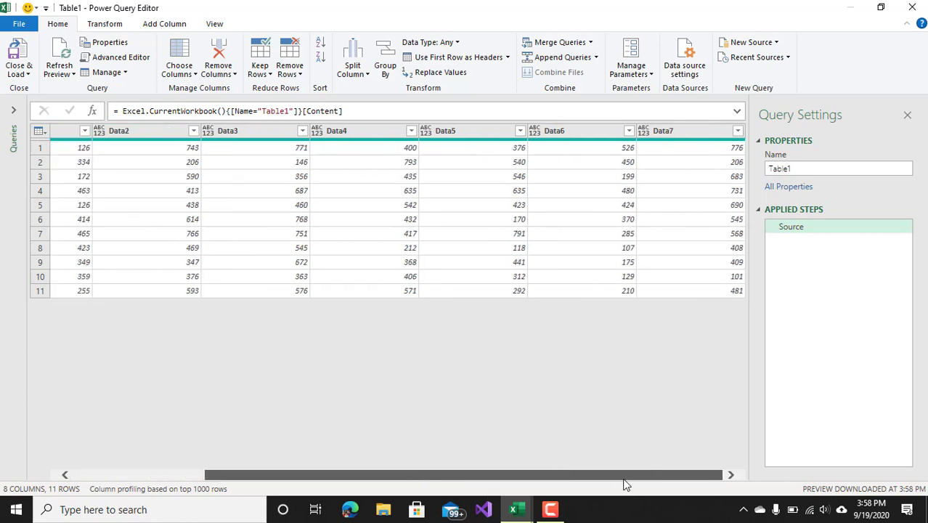
{"action": "left_click", "coordinate": [700, 135], "text": "shift"}
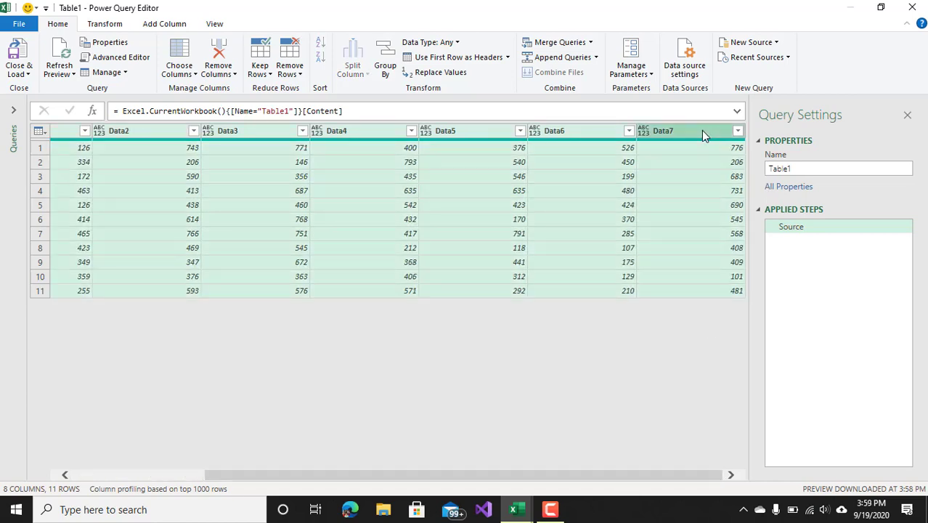
{"action": "left_click", "coordinate": [449, 42]}
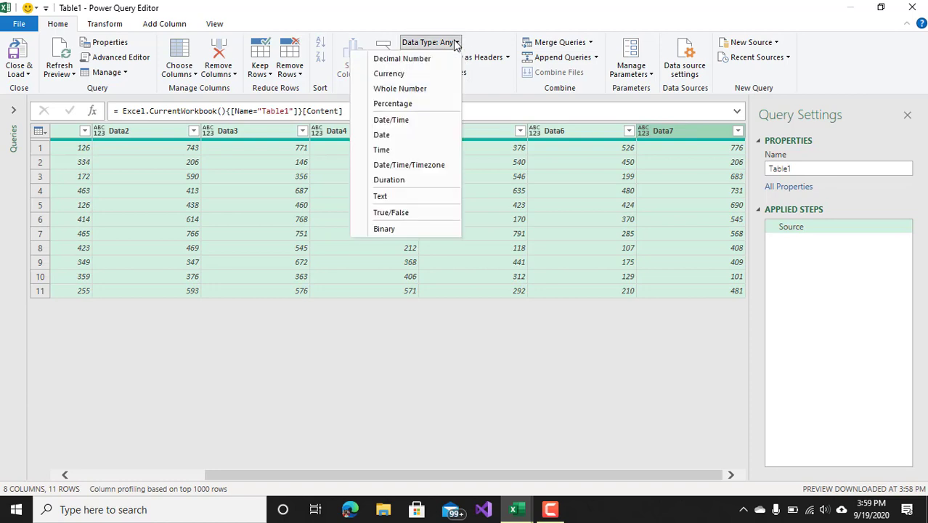
{"action": "left_click", "coordinate": [424, 90]}
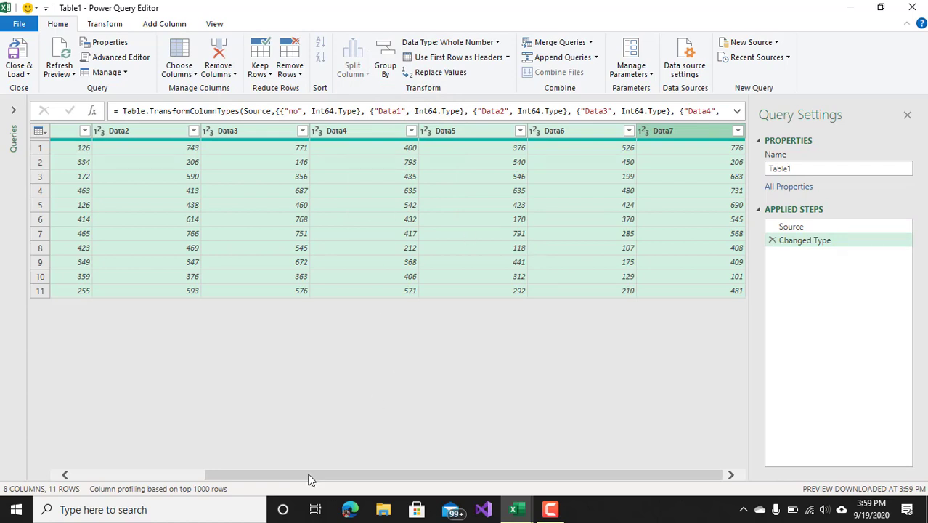
{"action": "left_click_drag", "start_coordinate": [309, 477], "coordinate": [153, 477]}
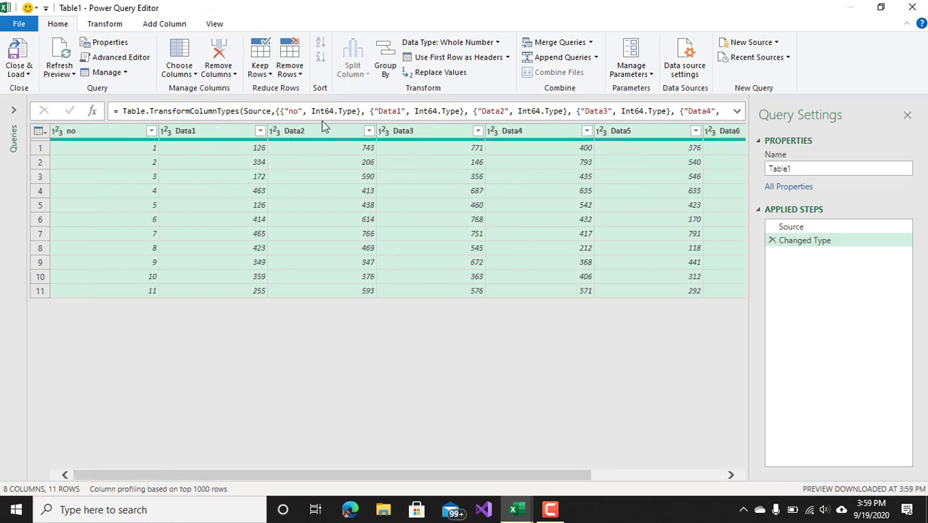
Step: Remove the Data2 column from the query
{"action": "left_click", "coordinate": [303, 235]}
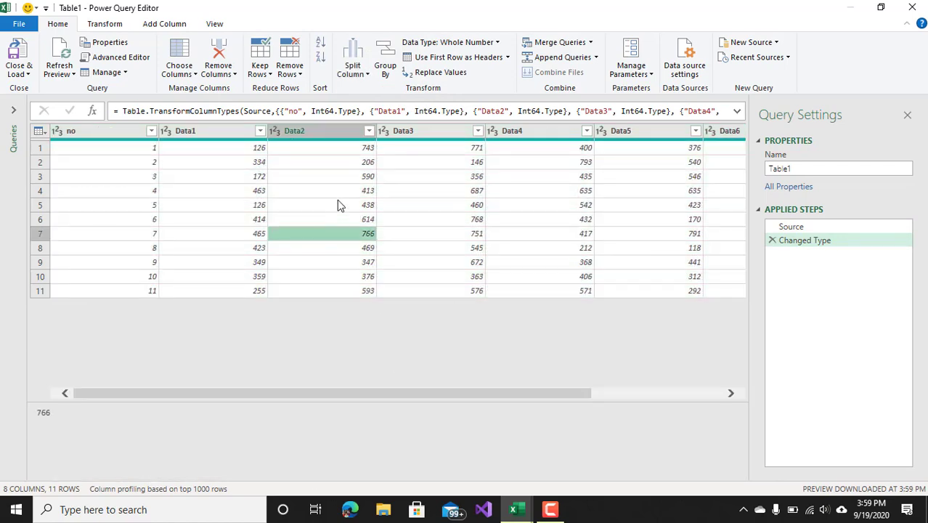
{"action": "left_click", "coordinate": [310, 132]}
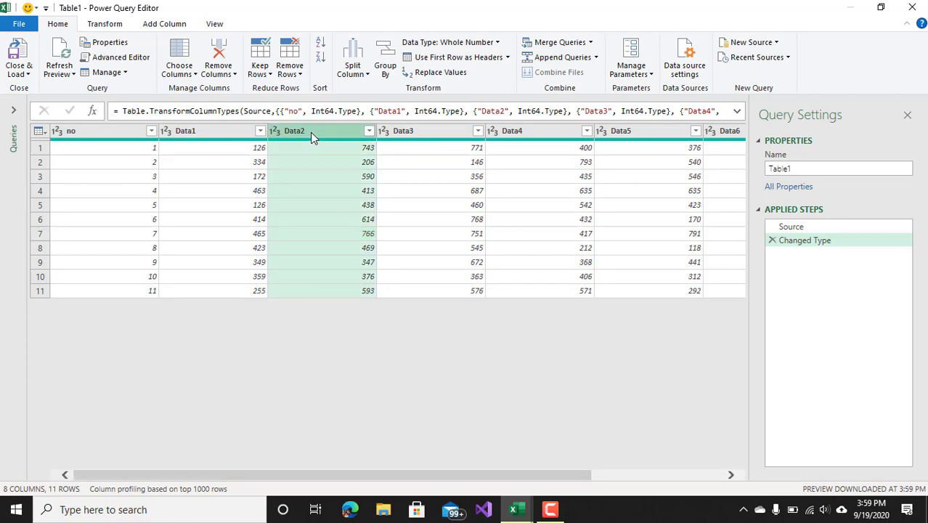
{"action": "right_click", "coordinate": [310, 132]}
{"action": "left_click", "coordinate": [349, 160]}
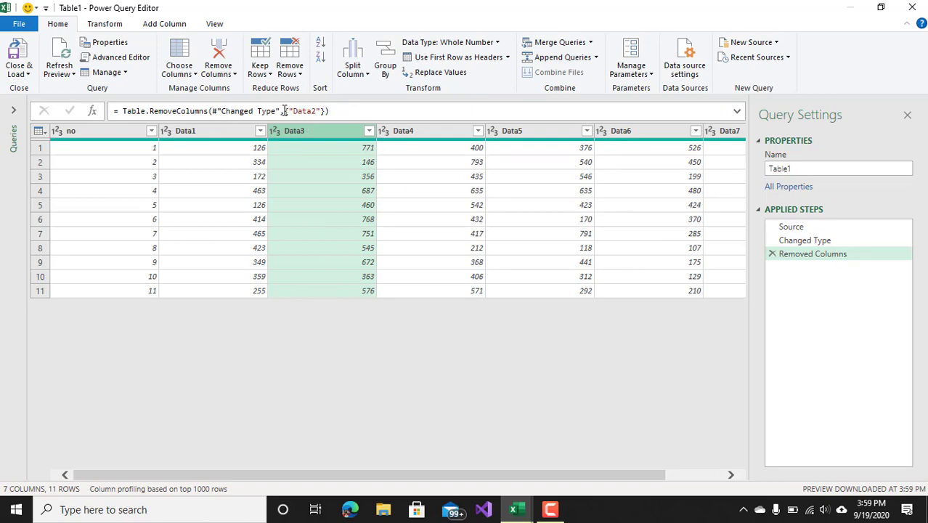
Step: Replace the hard-coded {"Data2"} in the Removed Columns formula with Table.ColumnNames(Source){2}
{"action": "left_click_drag", "start_coordinate": [284, 110], "coordinate": [327, 113]}
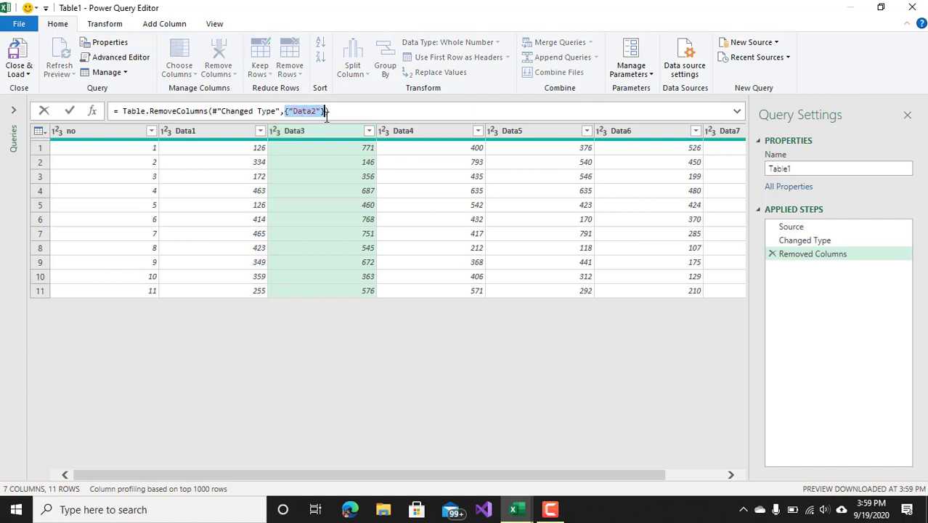
{"action": "type", "text": "= Table.ColumnNames(Source){2}"}
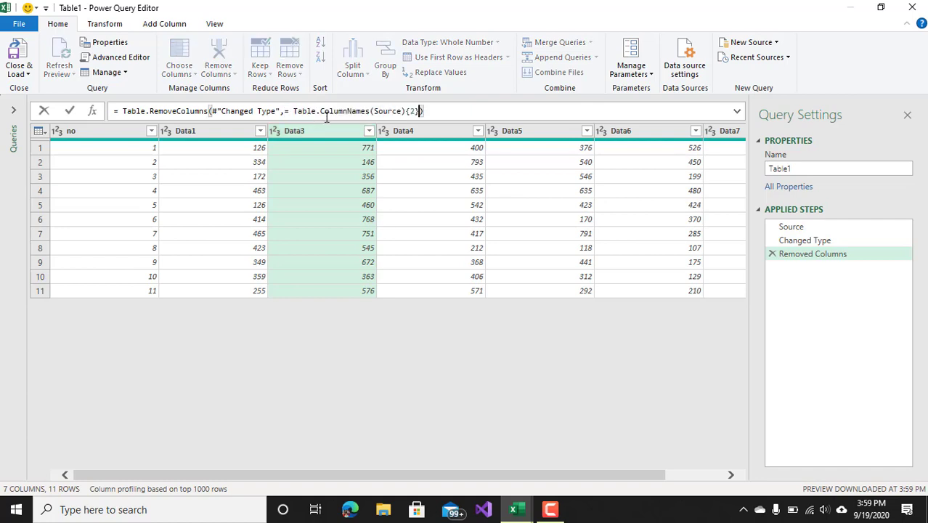
{"action": "left_click", "coordinate": [293, 111]}
{"action": "key", "text": "BackSpace"}
{"action": "key", "text": "BackSpace"}
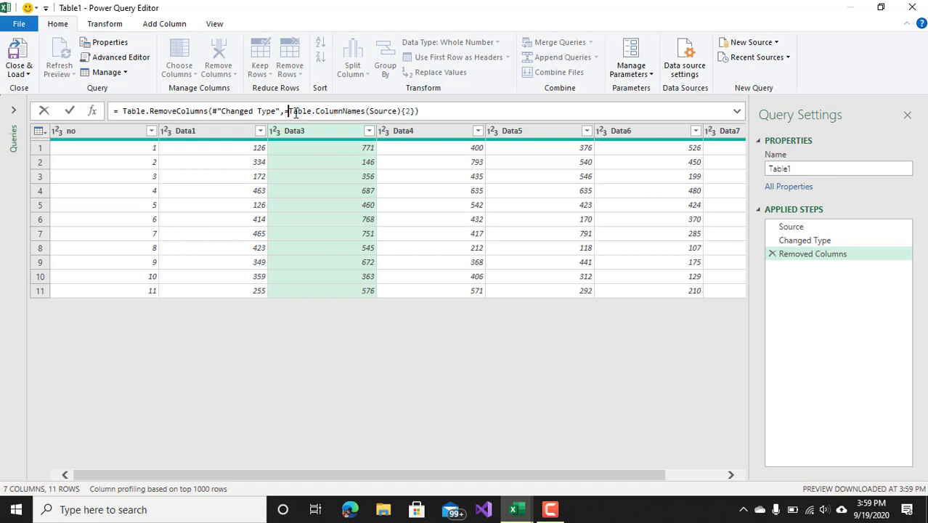
{"action": "left_click", "coordinate": [421, 115]}
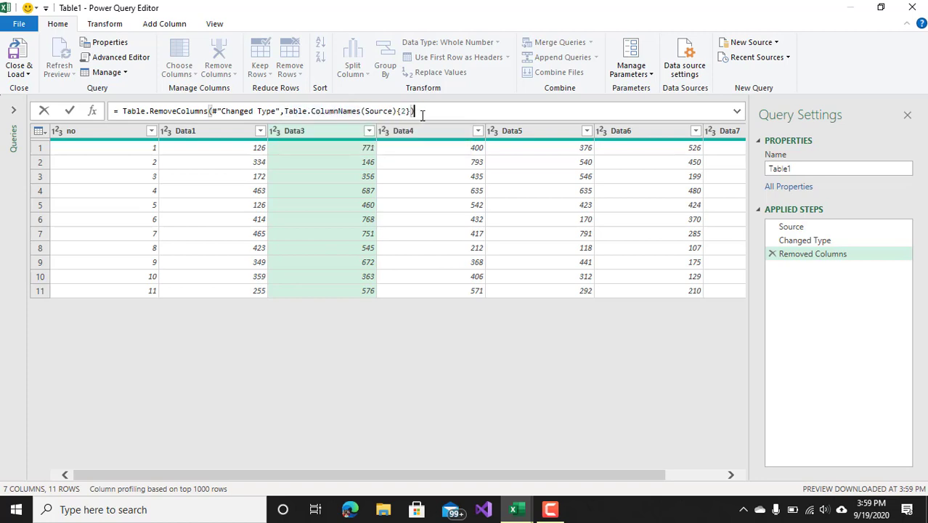
{"action": "key", "text": "Return"}
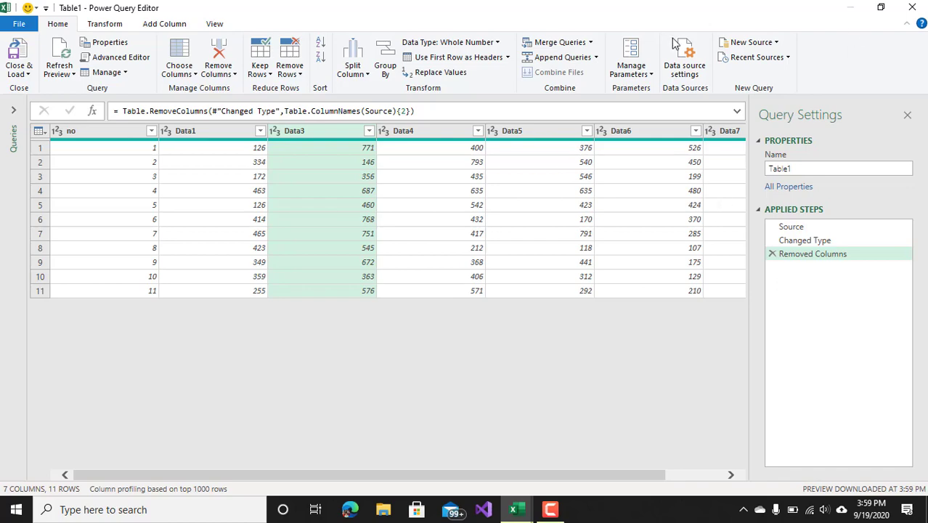
Step: Close and load the query, and rename the table header in cell C3 to datasember
{"action": "left_click", "coordinate": [19, 53]}
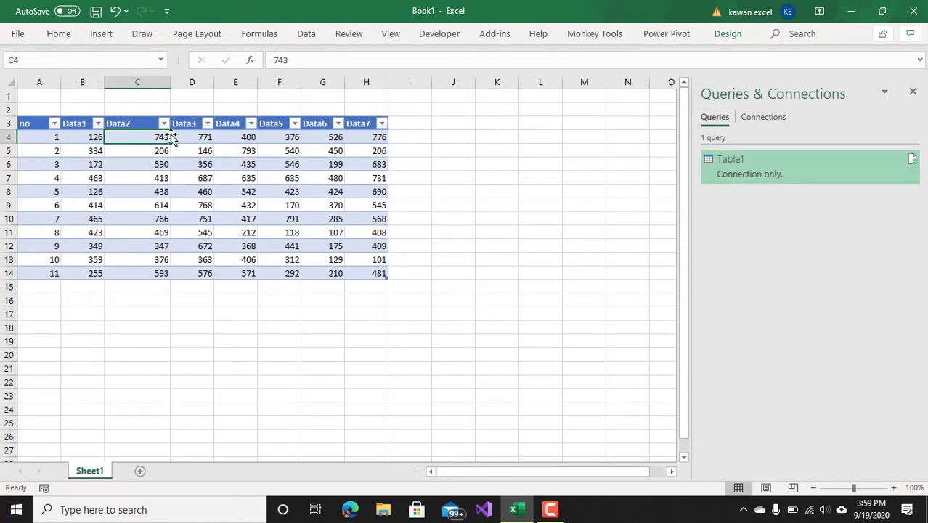
{"action": "left_click", "coordinate": [140, 123]}
{"action": "left_click_drag", "start_coordinate": [365, 58], "coordinate": [236, 48]}
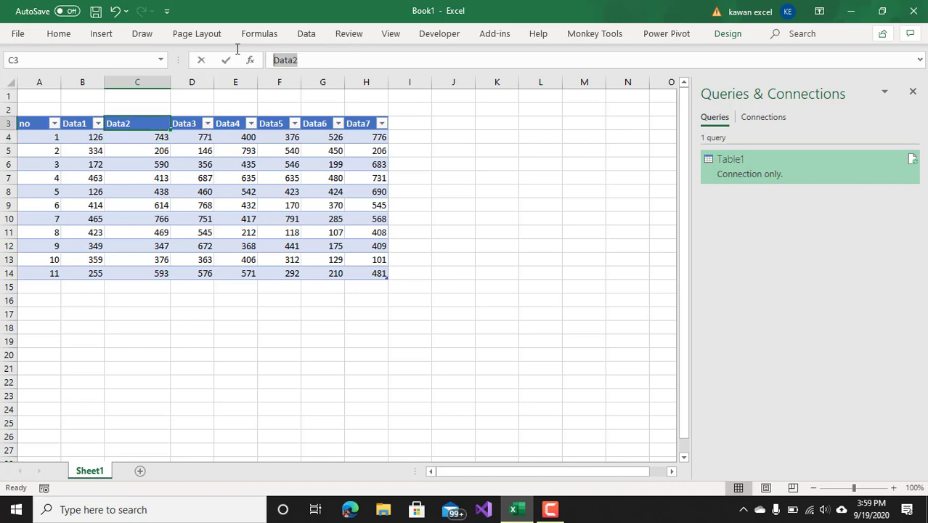
{"action": "type", "text": "data"}
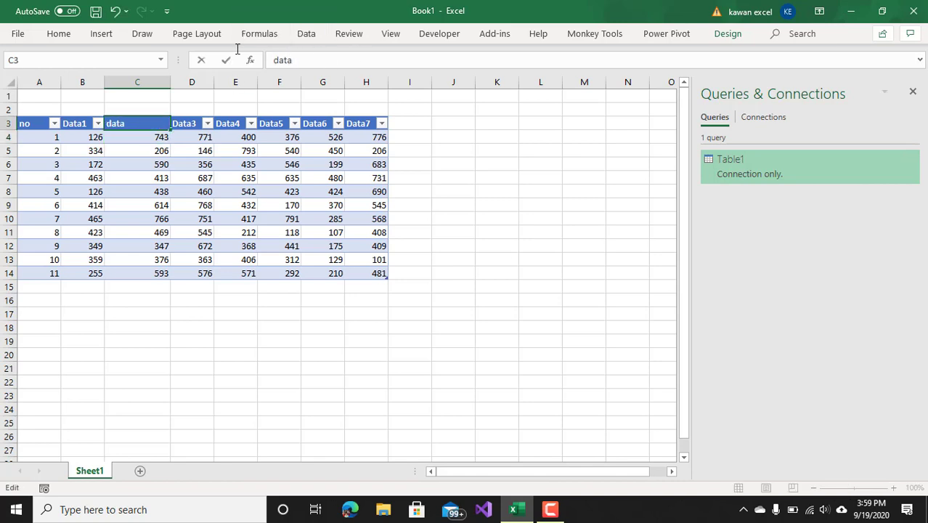
{"action": "type", "text": "sember"}
{"action": "key", "text": "Return"}
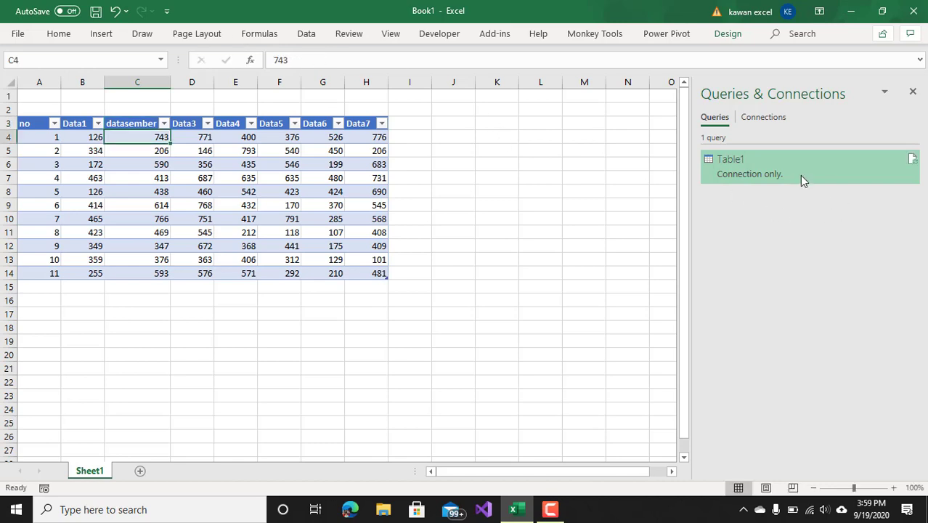
Step: Try to refresh the connection-only Table1 query from the workbook
{"action": "mouse_move", "coordinate": [832, 167]}
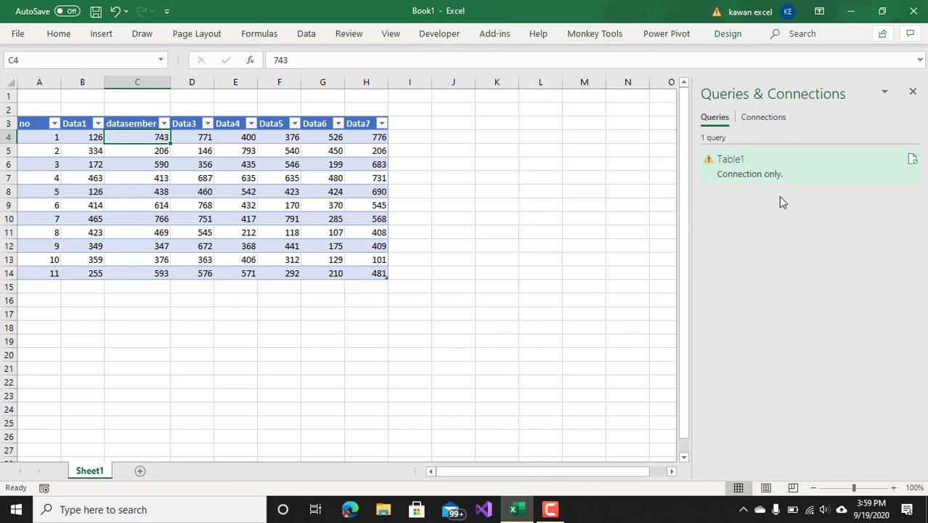
{"action": "left_click", "coordinate": [914, 166]}
{"action": "left_click", "coordinate": [914, 166]}
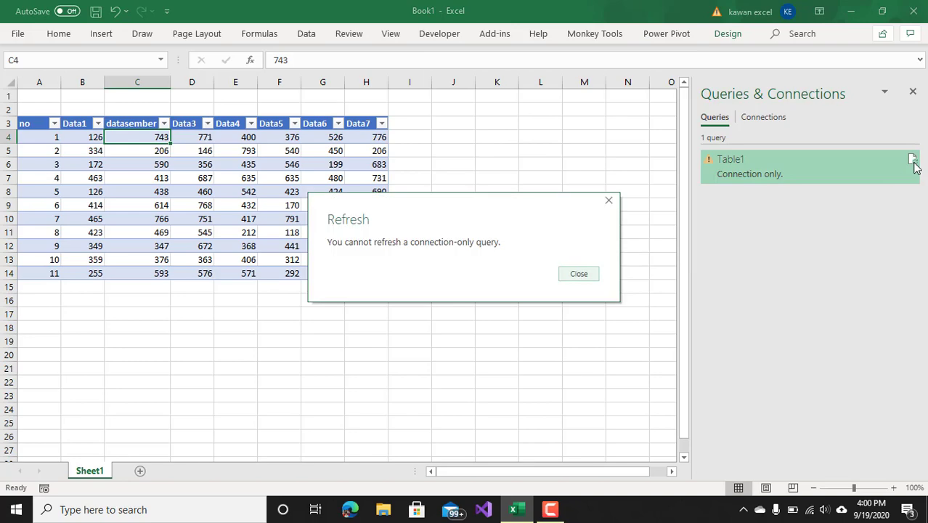
{"action": "left_click", "coordinate": [578, 276]}
Step: Reopen the Table1 query, compare its Changed Type and Removed Columns steps, and delete the Changed Type step
{"action": "double_click", "coordinate": [790, 176]}
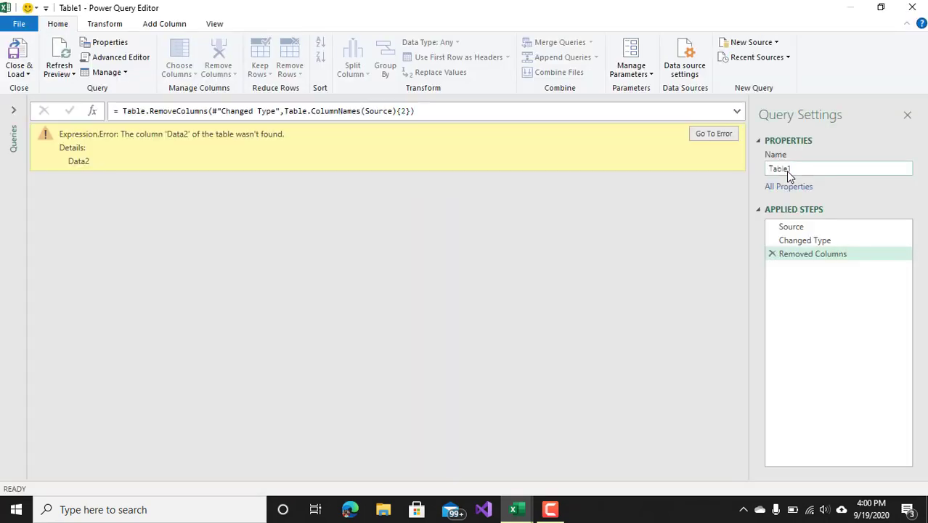
{"action": "left_click", "coordinate": [793, 242]}
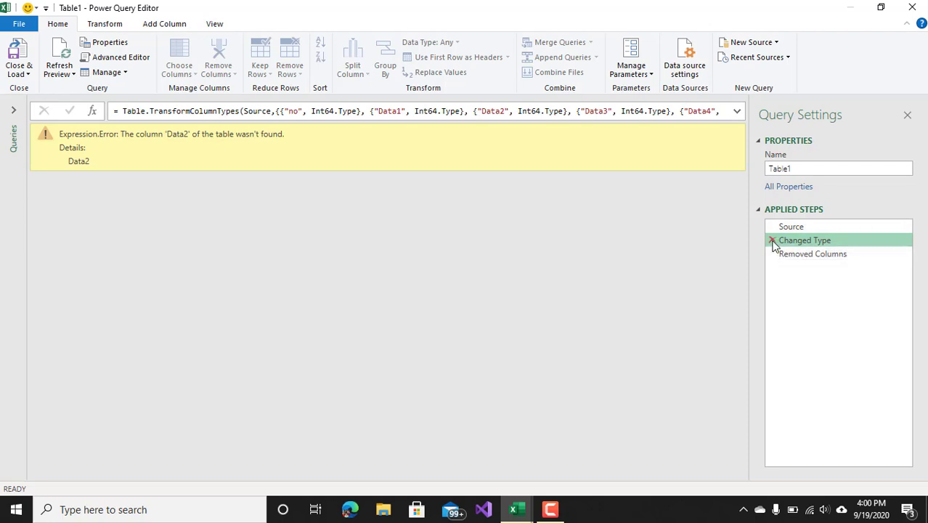
{"action": "left_click", "coordinate": [806, 259]}
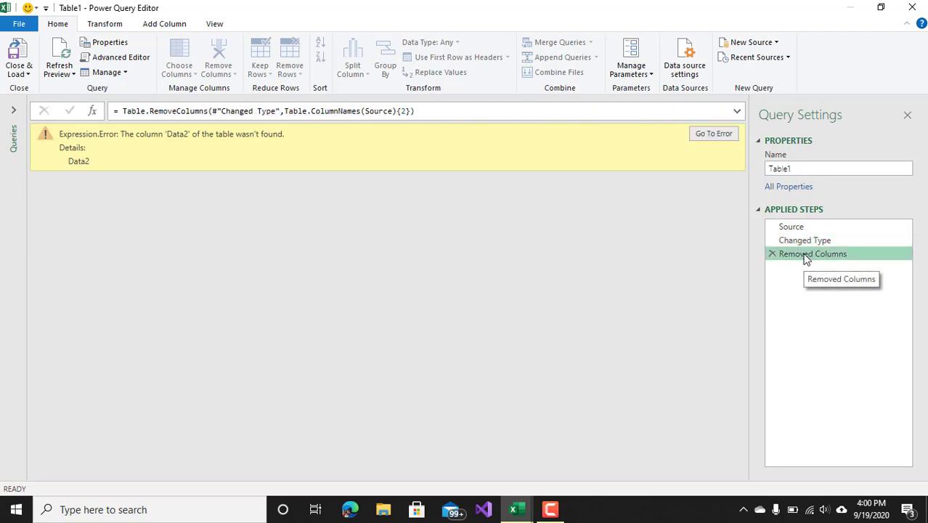
{"action": "left_click", "coordinate": [794, 245]}
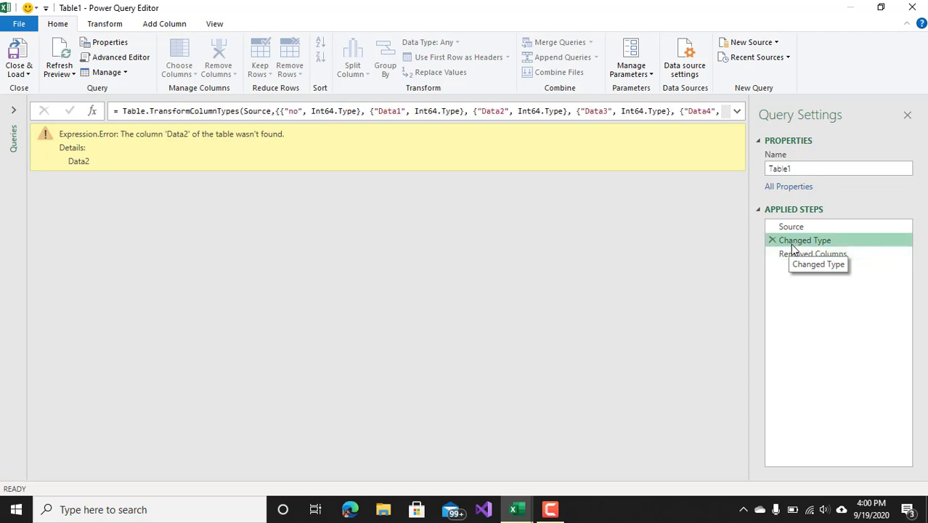
{"action": "left_click", "coordinate": [771, 240]}
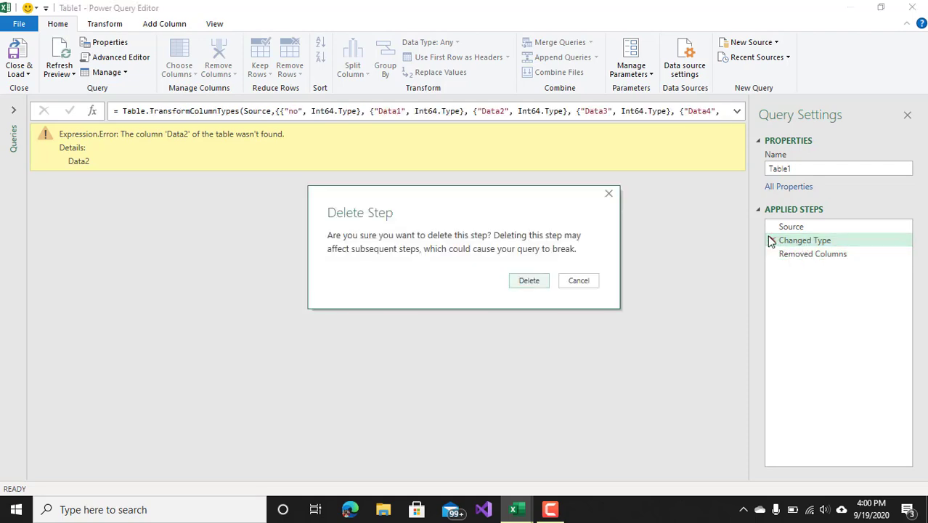
{"action": "left_click", "coordinate": [528, 280]}
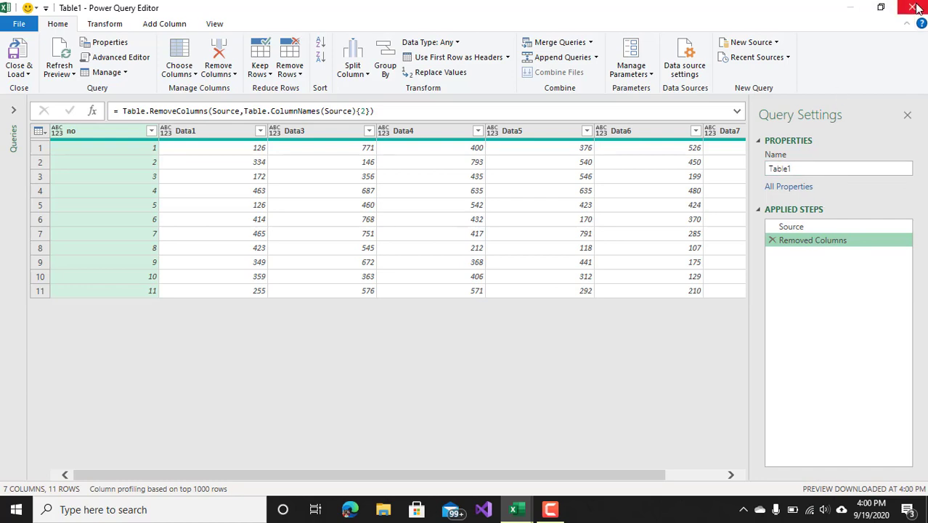
Step: Close and load the query, and set the table header in cell C3 back to Data2
{"action": "left_click", "coordinate": [22, 73]}
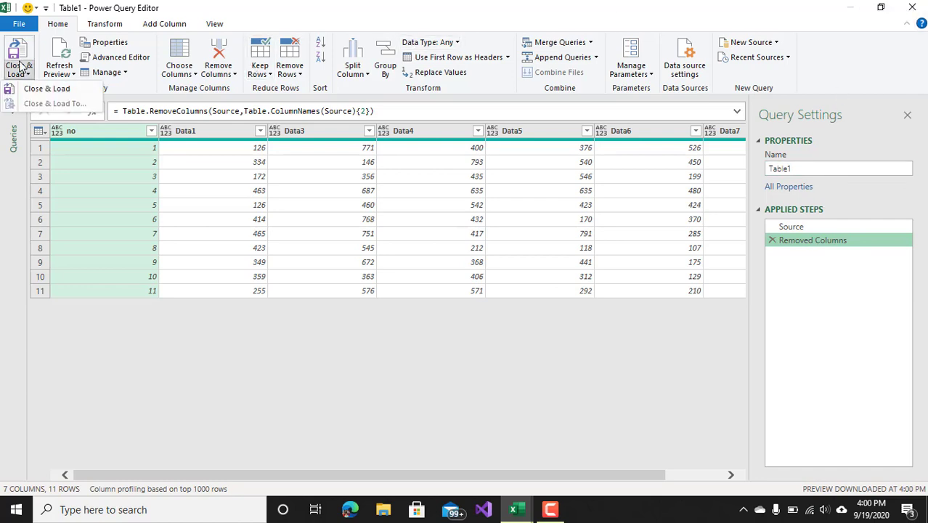
{"action": "left_click", "coordinate": [42, 90]}
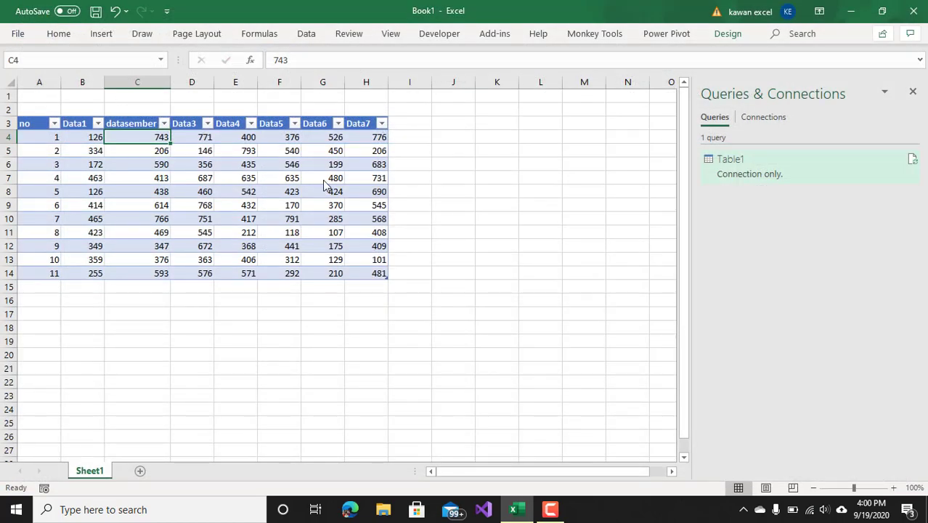
{"action": "left_click", "coordinate": [130, 124]}
{"action": "left_click_drag", "start_coordinate": [383, 63], "coordinate": [167, 69]}
{"action": "type", "text": "Data"}
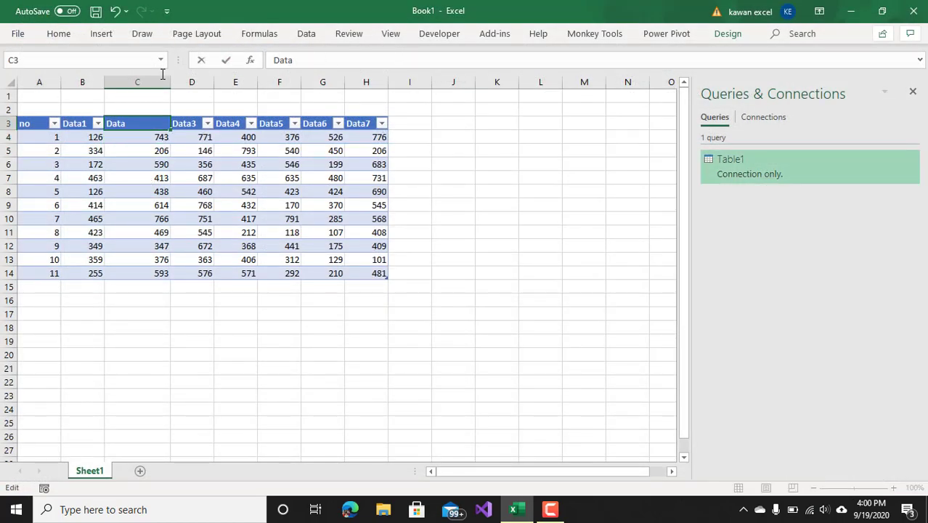
{"action": "type", "text": "2"}
{"action": "key", "text": "Return"}
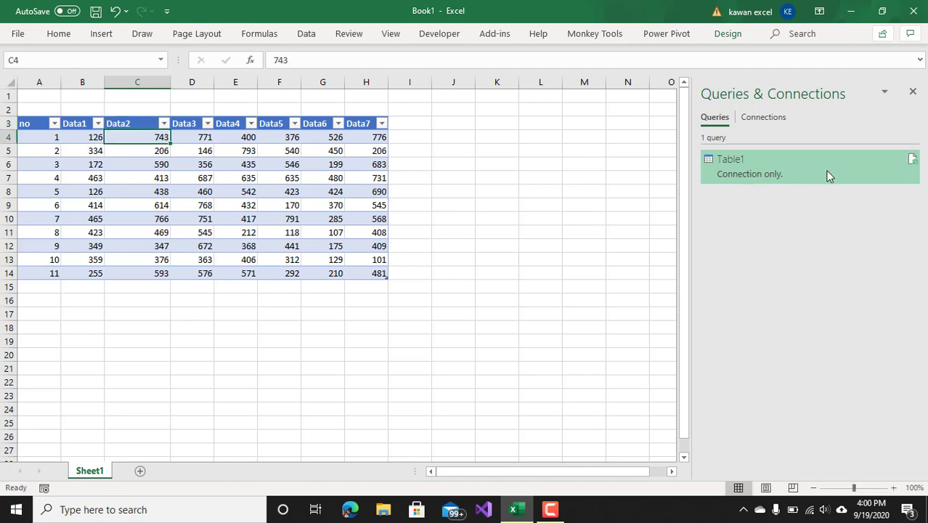
Step: Try to refresh the Table1 query, and review its column removal in the query editor before returning to the worksheet
{"action": "left_click", "coordinate": [912, 159]}
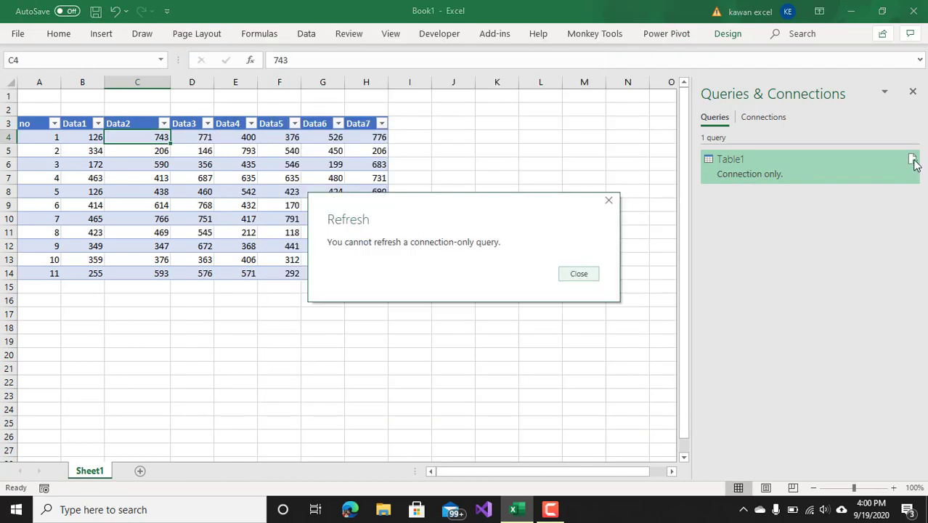
{"action": "left_click", "coordinate": [578, 274]}
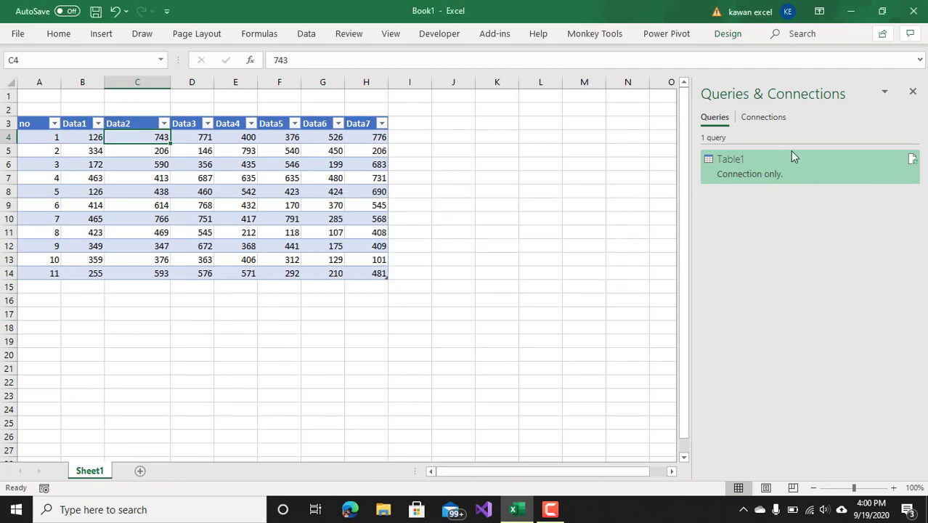
{"action": "double_click", "coordinate": [783, 174]}
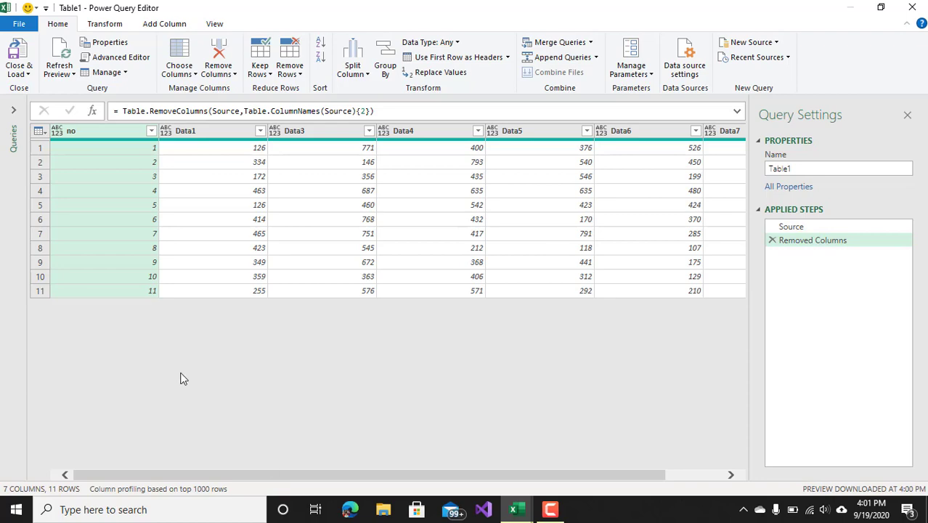
{"action": "left_click_drag", "start_coordinate": [179, 8], "coordinate": [469, 121]}
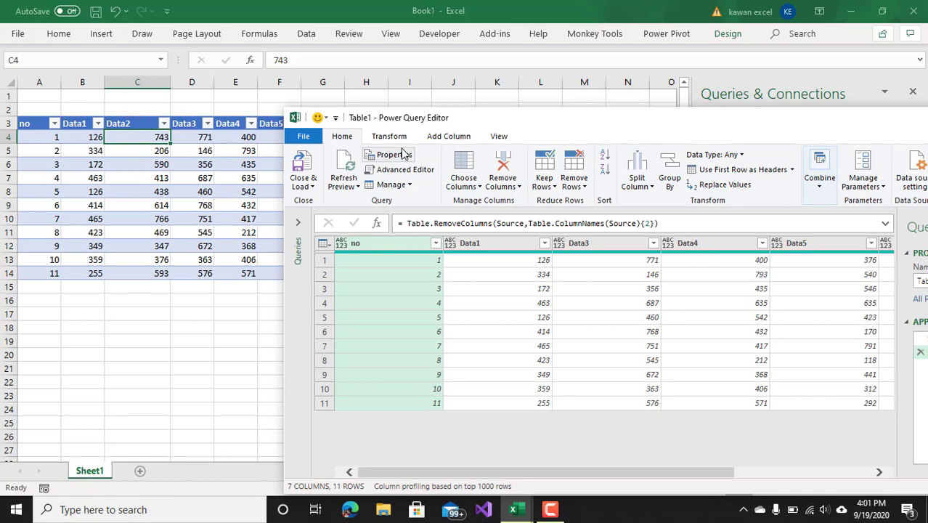
{"action": "left_click", "coordinate": [308, 163]}
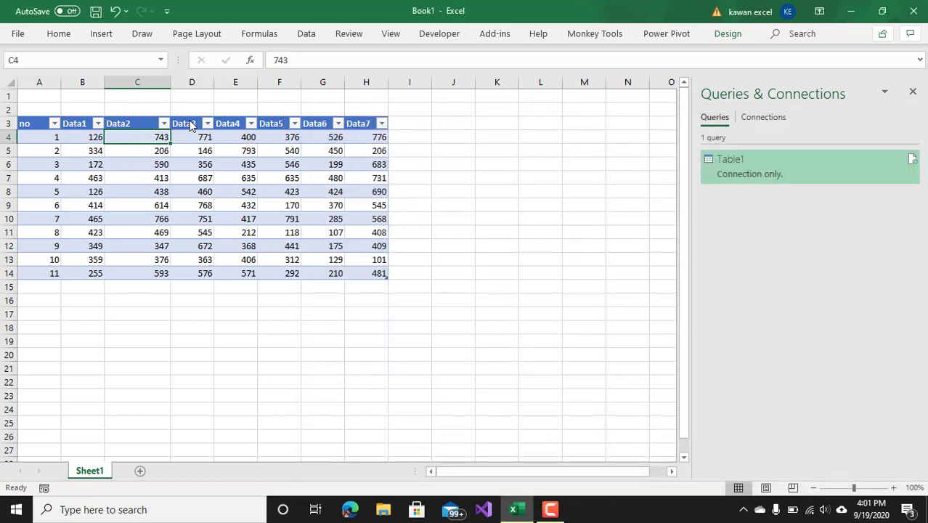
Step: Rename the table header in cell C3 to Datasumber
{"action": "left_click", "coordinate": [146, 119]}
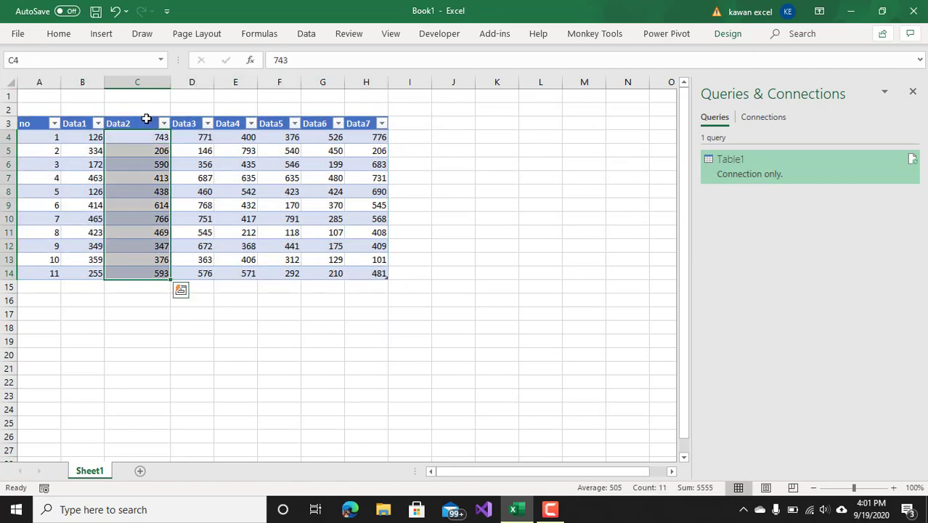
{"action": "left_click", "coordinate": [145, 124]}
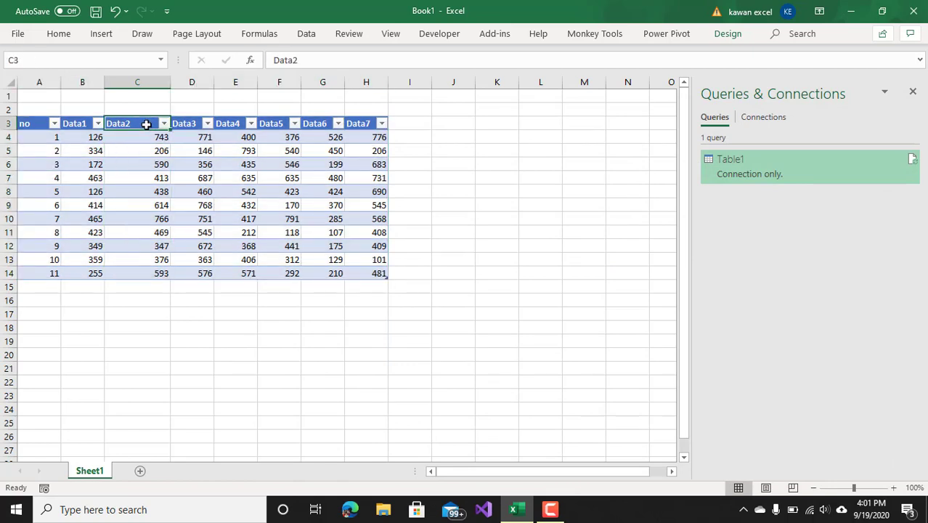
{"action": "type", "text": "Data"}
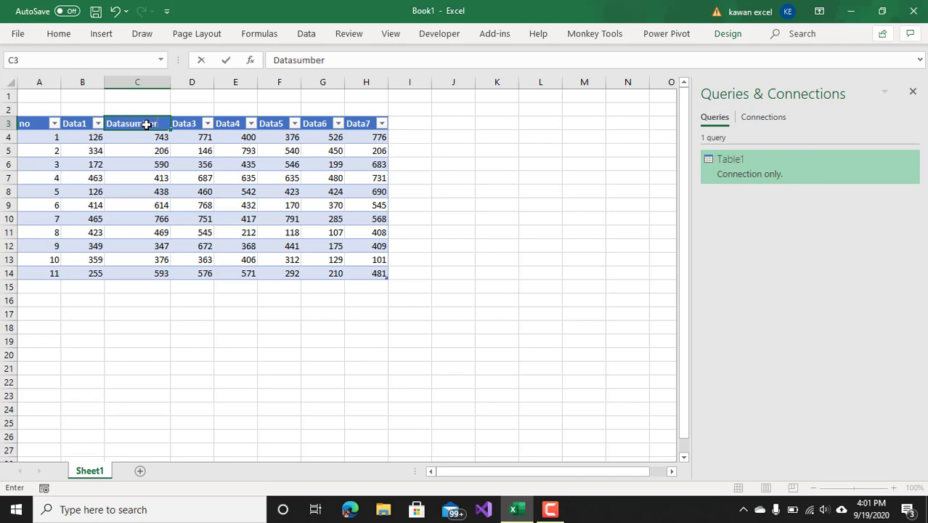
{"action": "key", "text": "Return"}
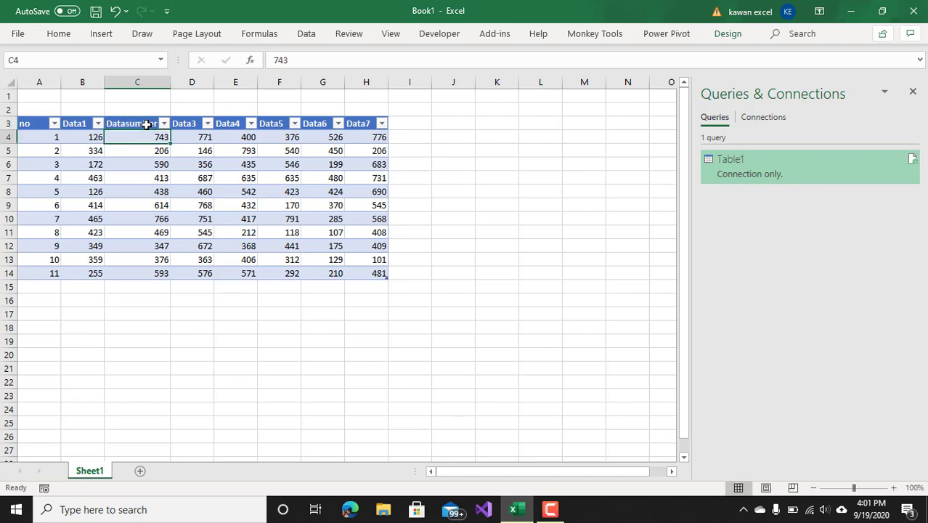
Step: Reopen the Table1 query for editing and refresh its preview to check the column removal against the renamed header
{"action": "double_click", "coordinate": [741, 166]}
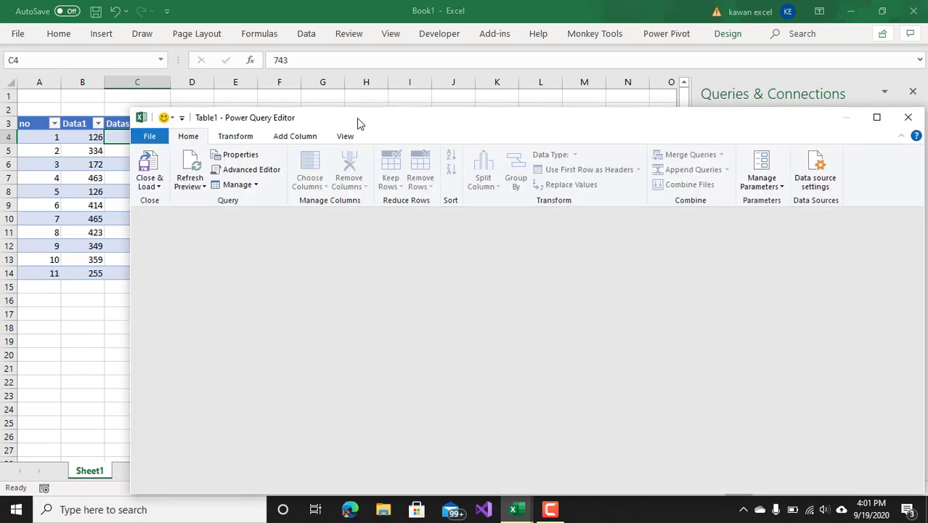
{"action": "left_click_drag", "start_coordinate": [344, 118], "coordinate": [311, 95]}
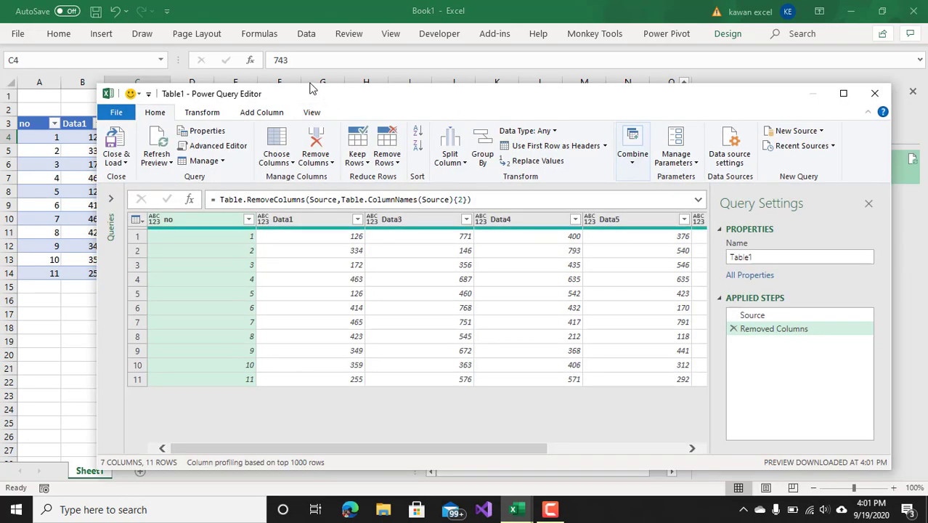
{"action": "left_click", "coordinate": [158, 141]}
Step: Move the query editor clear of the source table headers and highlight the Table.ColumnNames(Source){2} part of the Removed Columns formula
{"action": "left_click_drag", "start_coordinate": [468, 100], "coordinate": [541, 177]}
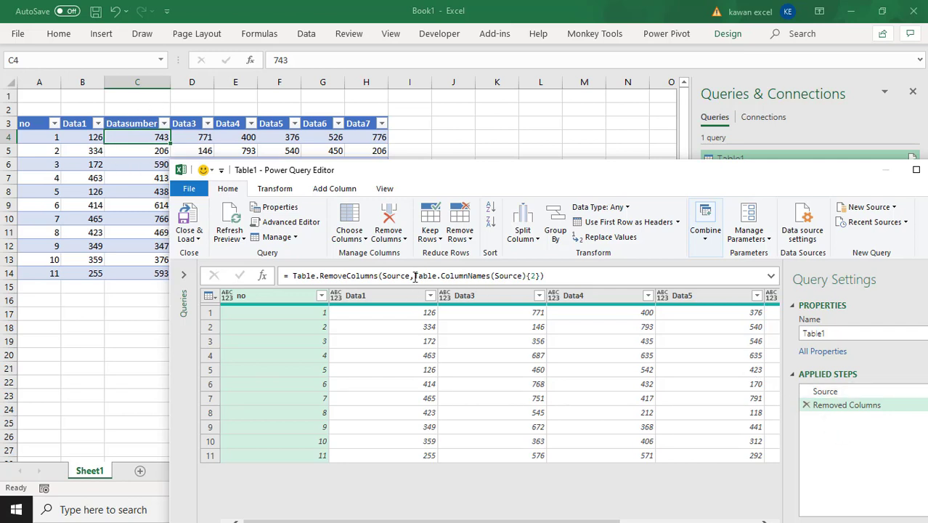
{"action": "left_click_drag", "start_coordinate": [415, 276], "coordinate": [536, 281]}
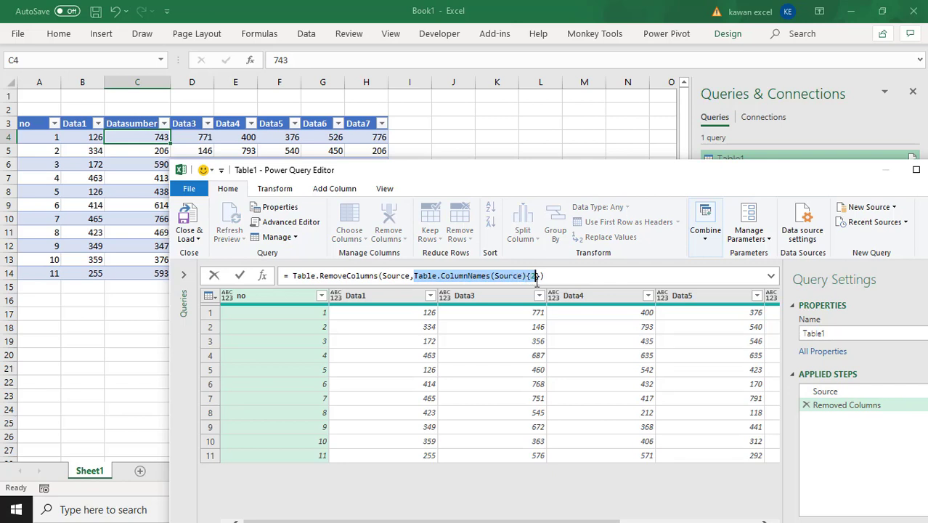
{"action": "left_click_drag", "start_coordinate": [636, 182], "coordinate": [661, 108]}
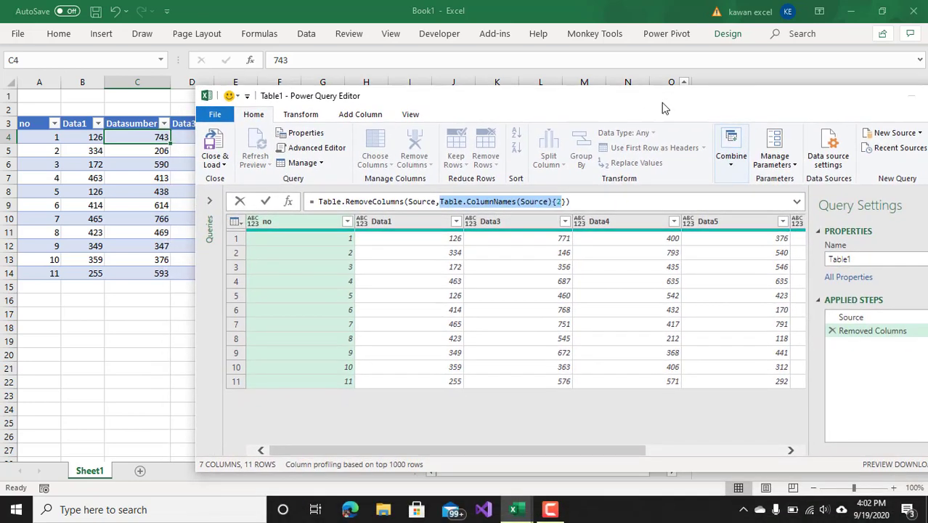